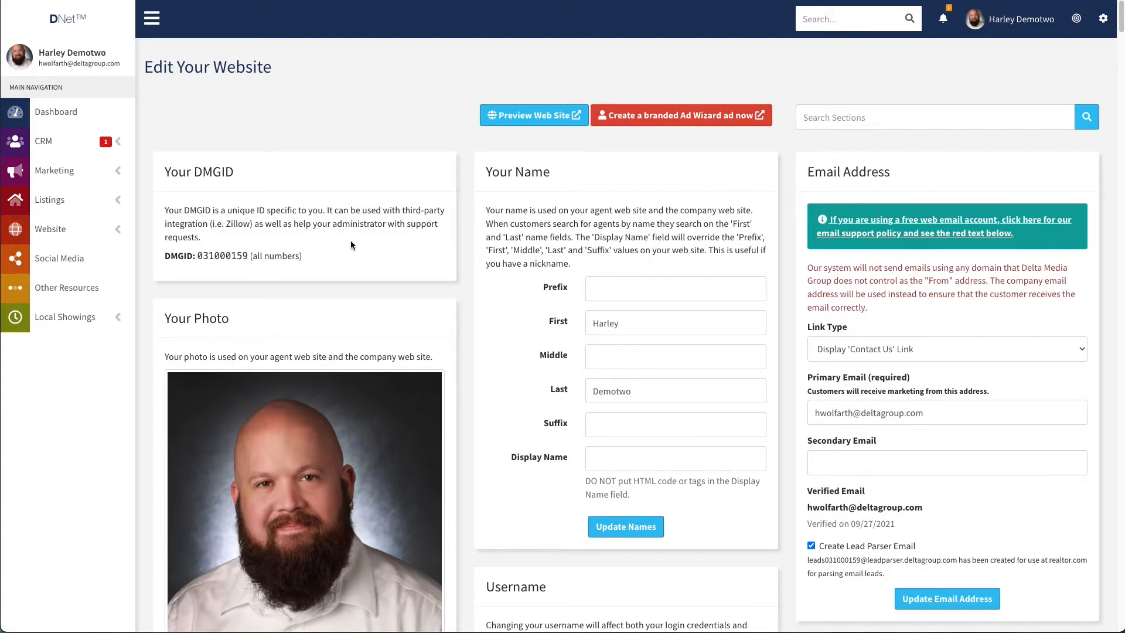
Search the website settings sections for "parag" to bring up the paragraph about the agent.
{"action": "scroll", "coordinate": [607, 297], "scroll_direction": "down", "scroll_amount": 10}
{"action": "scroll", "coordinate": [610, 297], "scroll_direction": "up", "scroll_amount": 10}
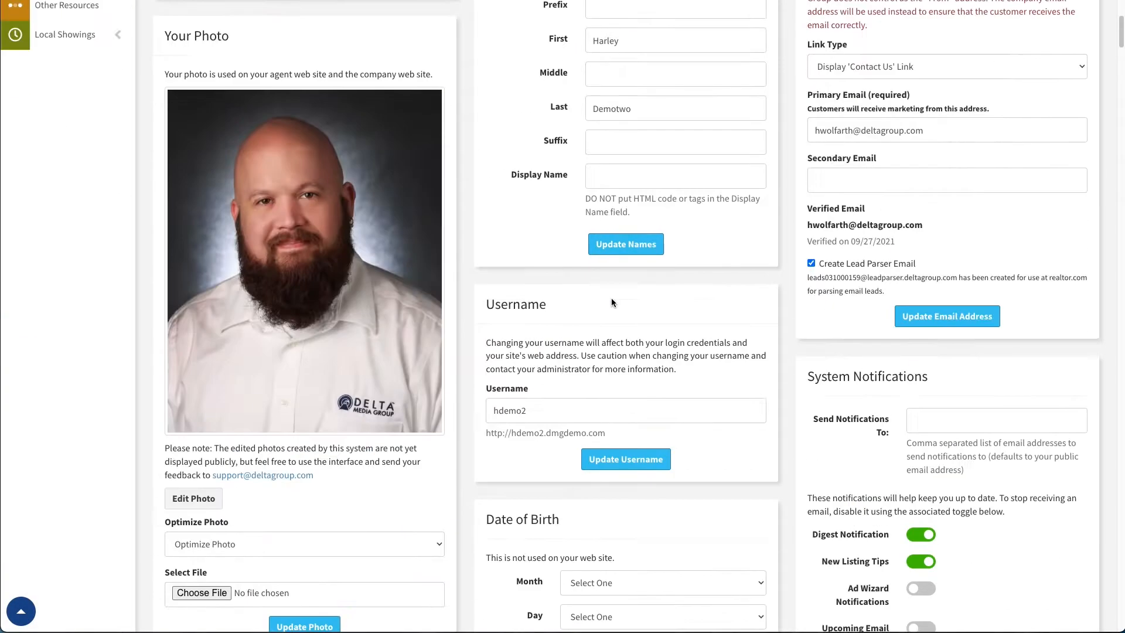
{"action": "left_click", "coordinate": [838, 117]}
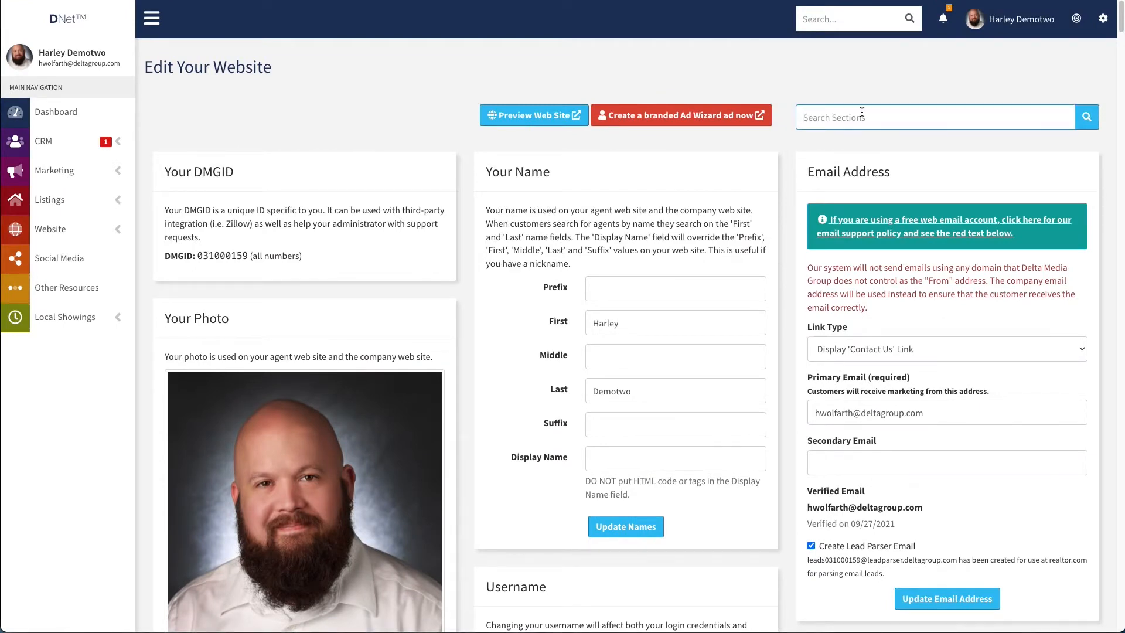
{"action": "type", "text": "parag"}
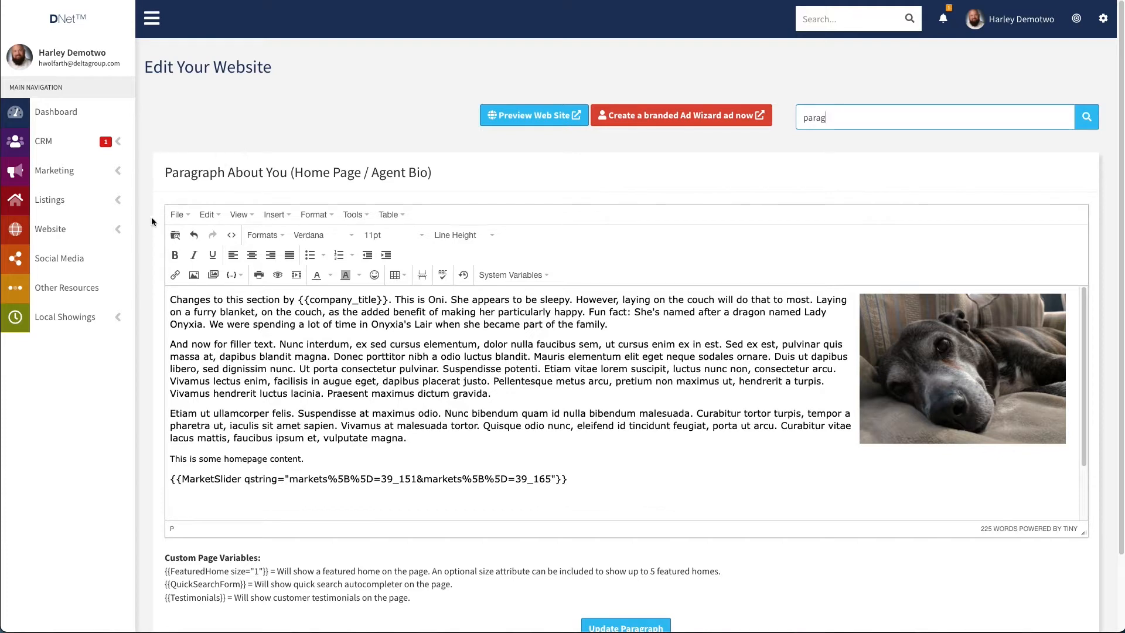
Open the website's custom pages editor.
{"action": "left_click", "coordinate": [48, 229]}
{"action": "left_click", "coordinate": [35, 254]}
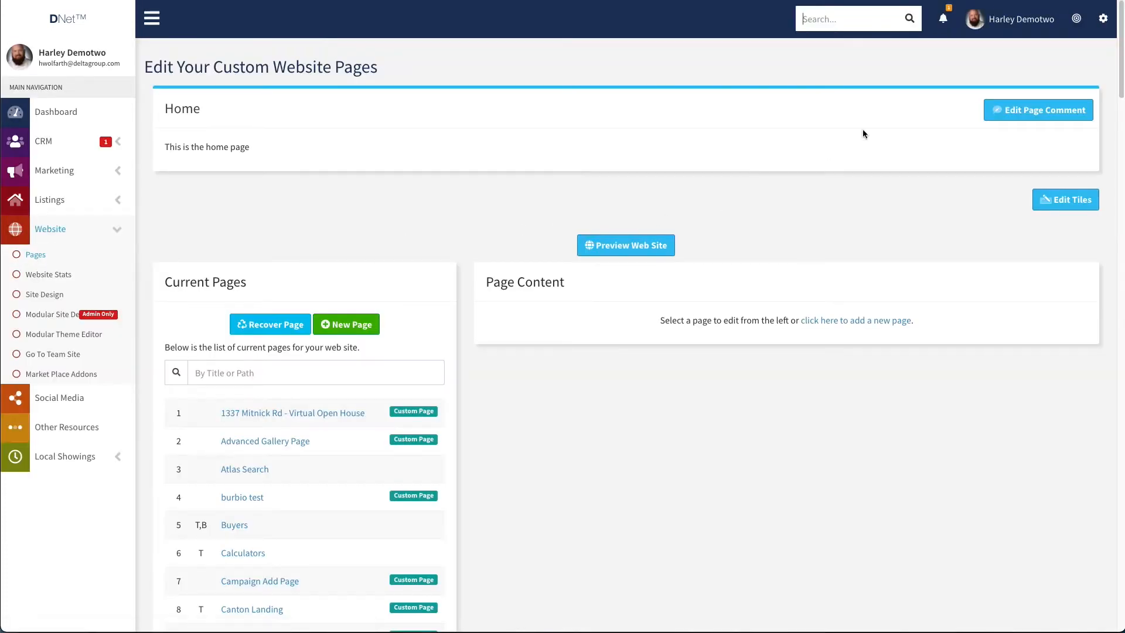
Look up "pages" in the global search and dismiss the suggestions.
{"action": "left_click", "coordinate": [818, 20]}
{"action": "type", "text": "pagers"}
{"action": "key", "text": "BackSpace"}
{"action": "key", "text": "BackSpace"}
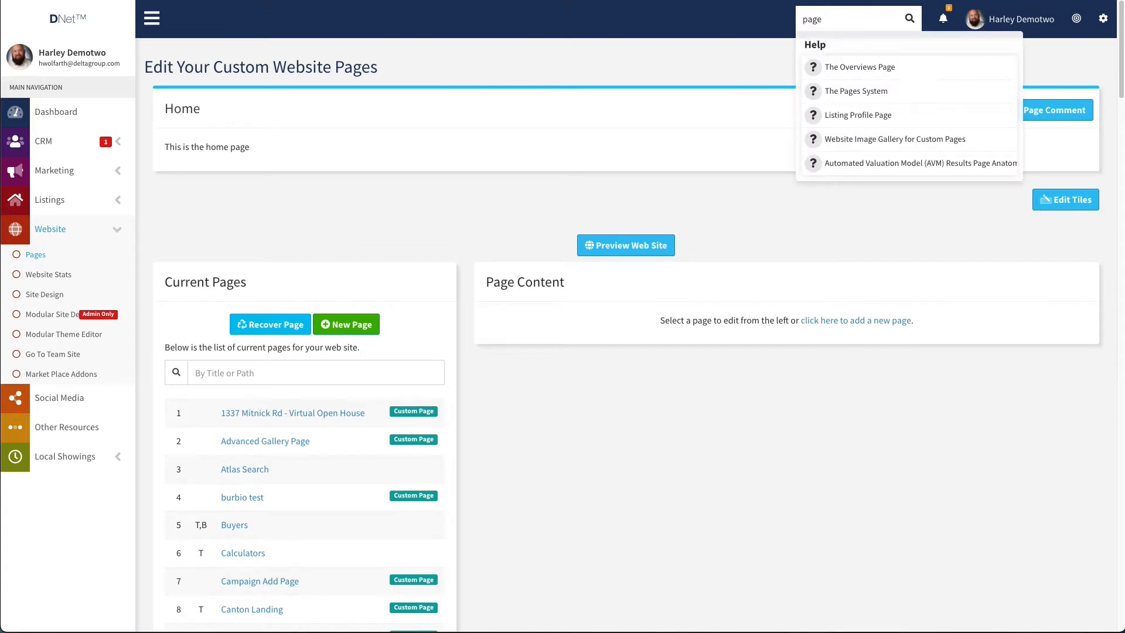
{"action": "type", "text": "s"}
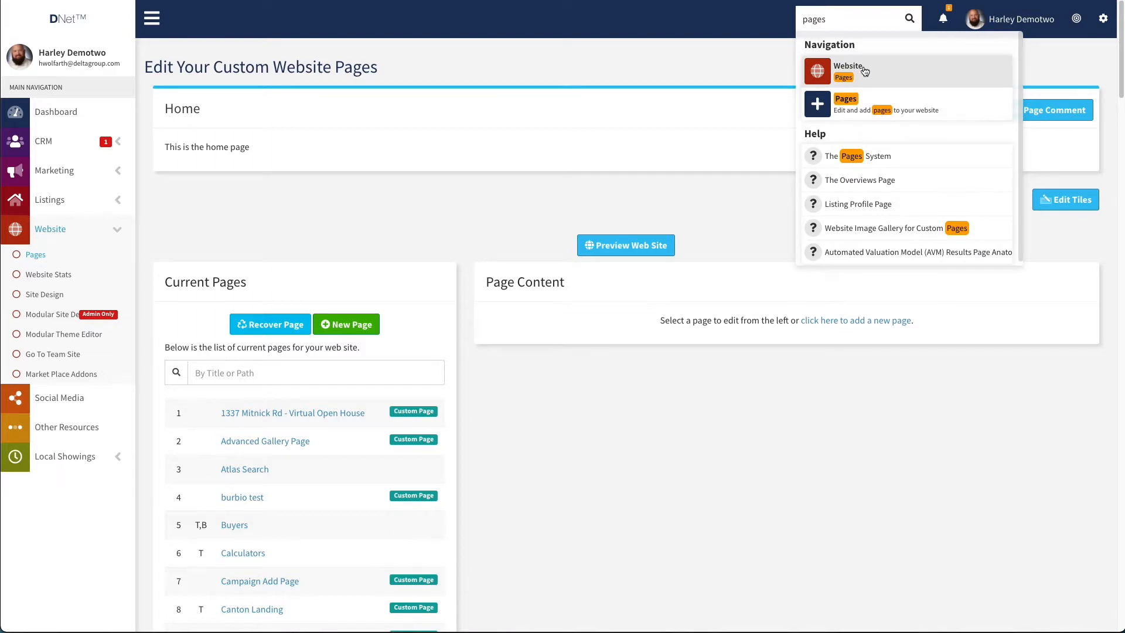
{"action": "left_click", "coordinate": [465, 206]}
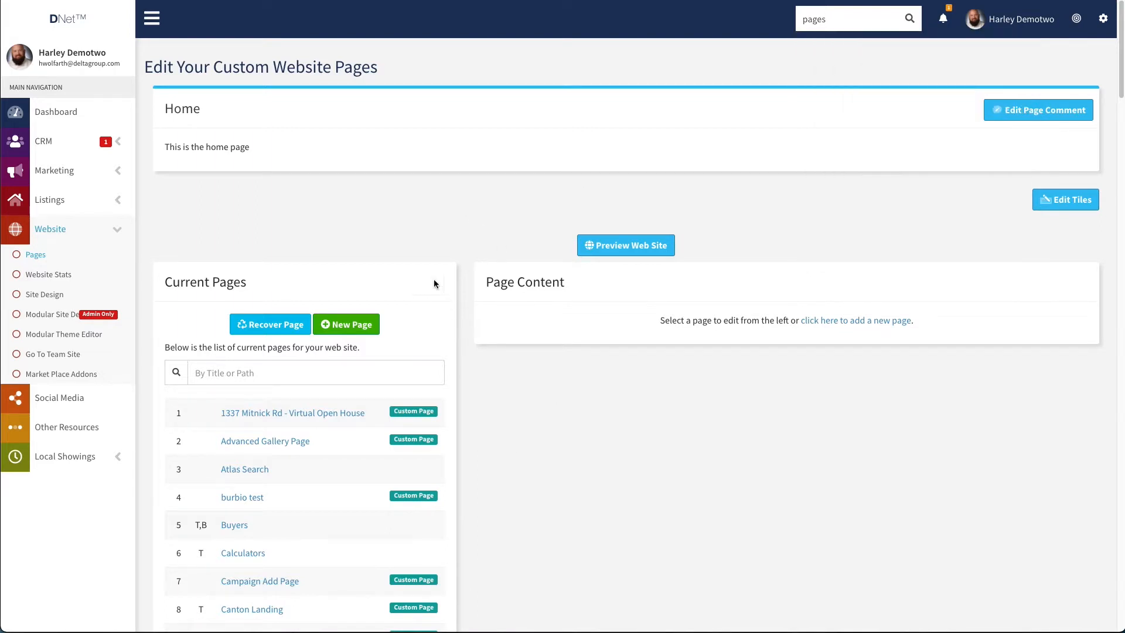
Start a new custom page and enter "My page content." as its content.
{"action": "left_click", "coordinate": [339, 326]}
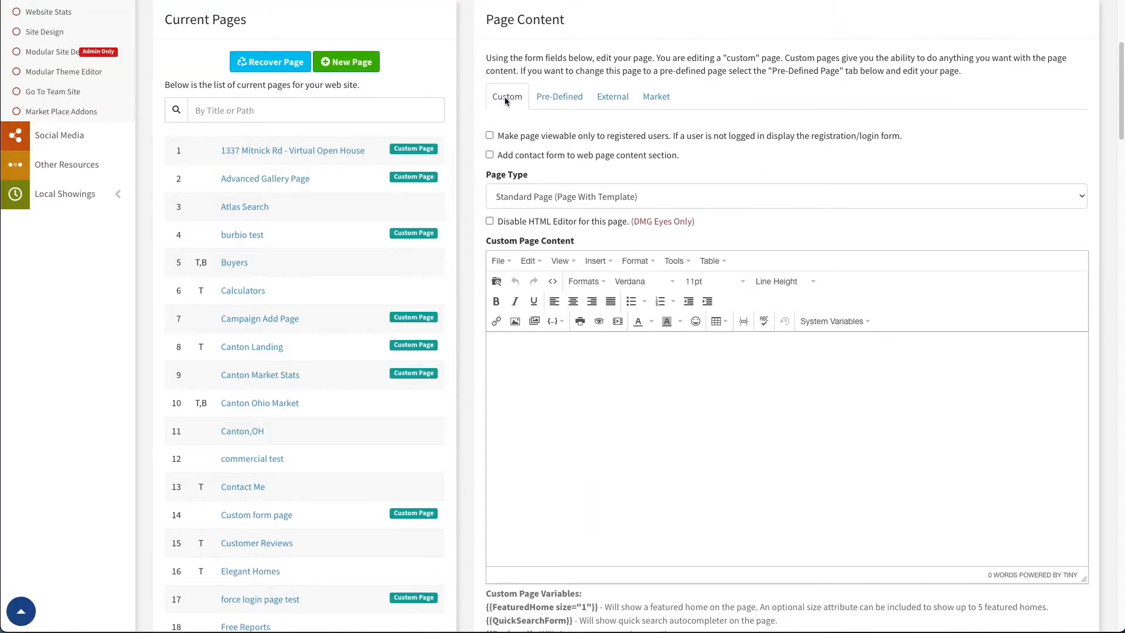
{"action": "scroll", "coordinate": [755, 308], "scroll_direction": "down", "scroll_amount": 1}
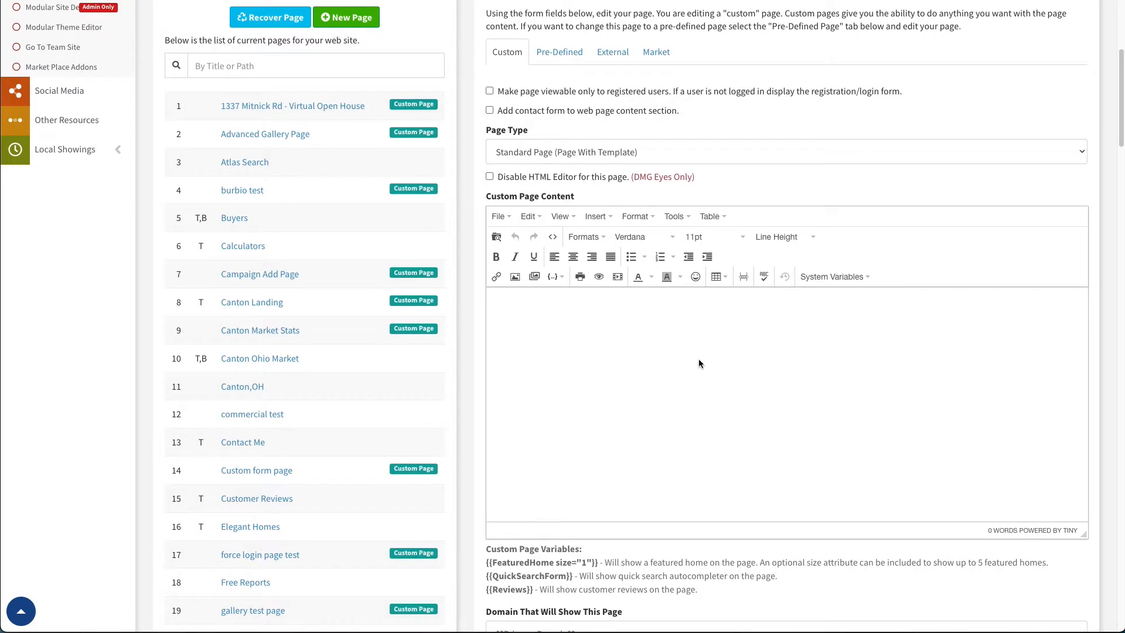
{"action": "scroll", "coordinate": [721, 379], "scroll_direction": "up", "scroll_amount": 1}
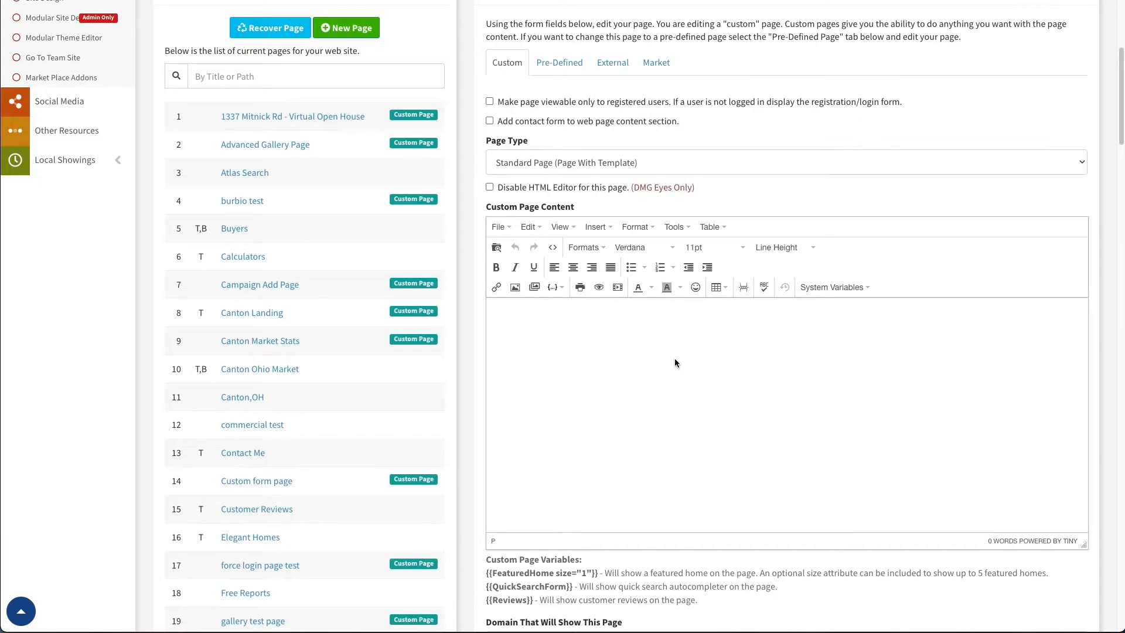
{"action": "type", "text": "My page content."}
Search the stock image gallery for "person" and browse the photos.
{"action": "left_click", "coordinate": [534, 289]}
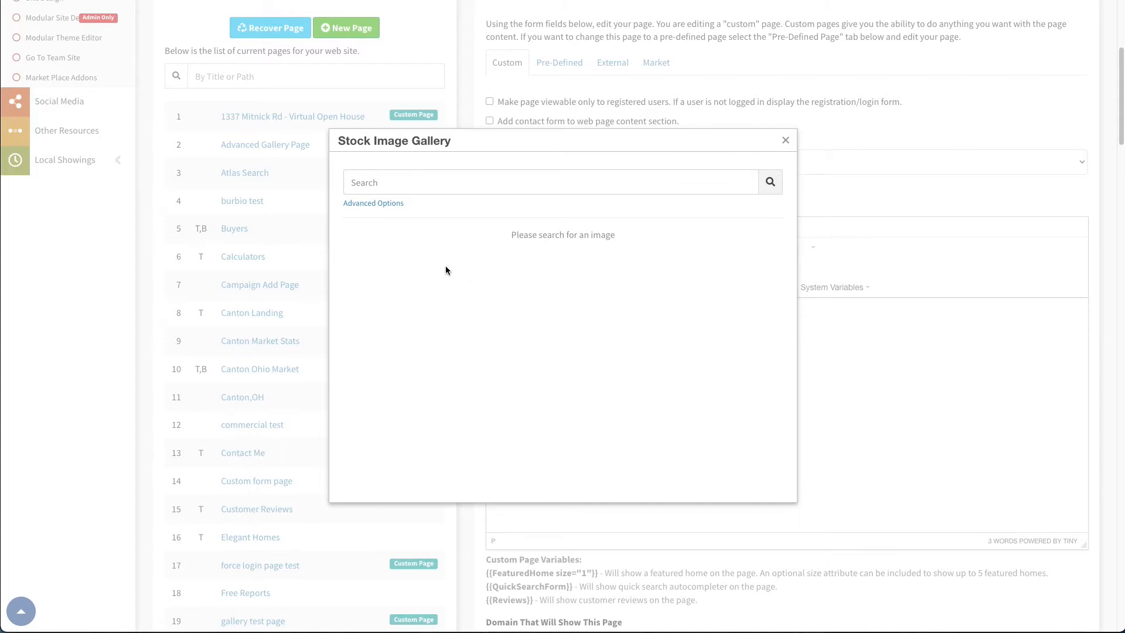
{"action": "left_click", "coordinate": [380, 185]}
{"action": "type", "text": "person"}
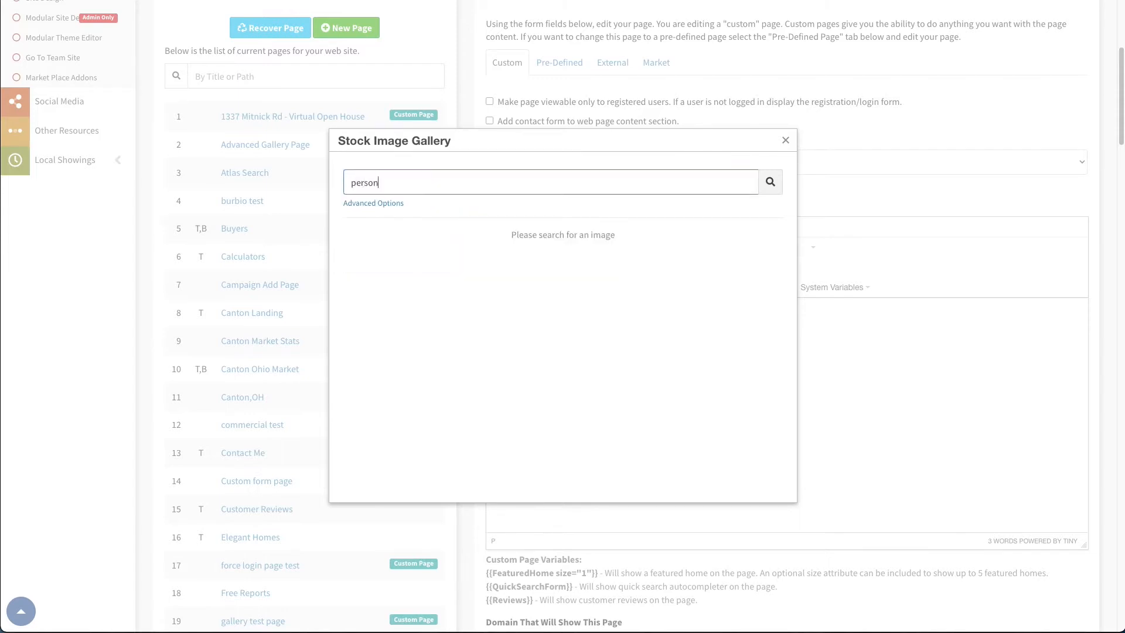
{"action": "key", "text": "Return"}
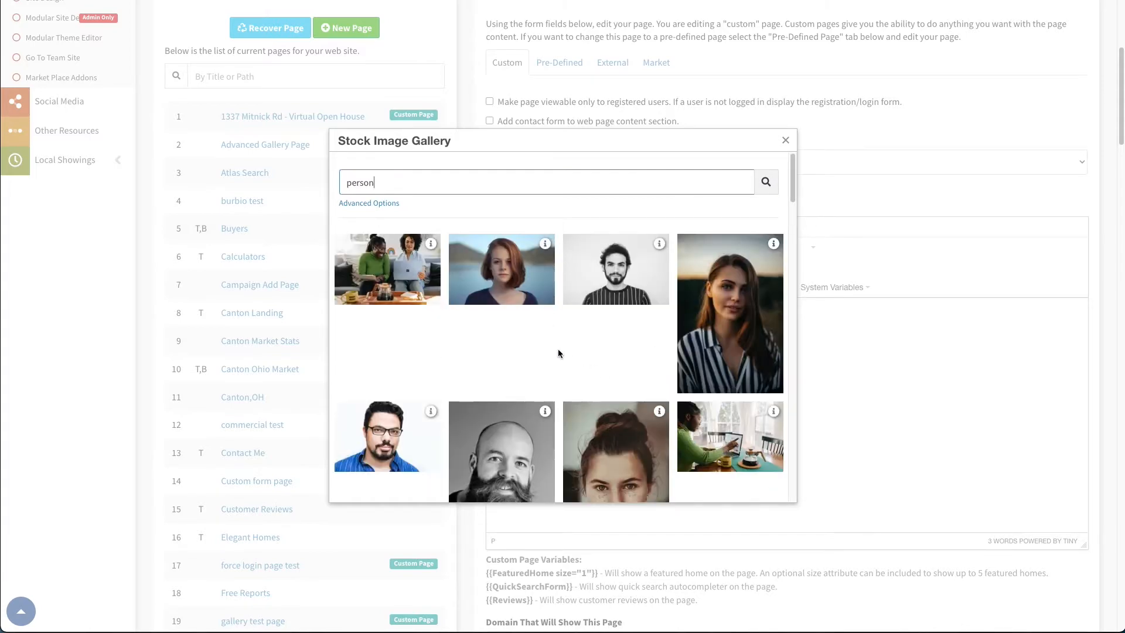
{"action": "scroll", "coordinate": [558, 349], "scroll_direction": "down", "scroll_amount": 3}
{"action": "scroll", "coordinate": [585, 332], "scroll_direction": "down", "scroll_amount": 10}
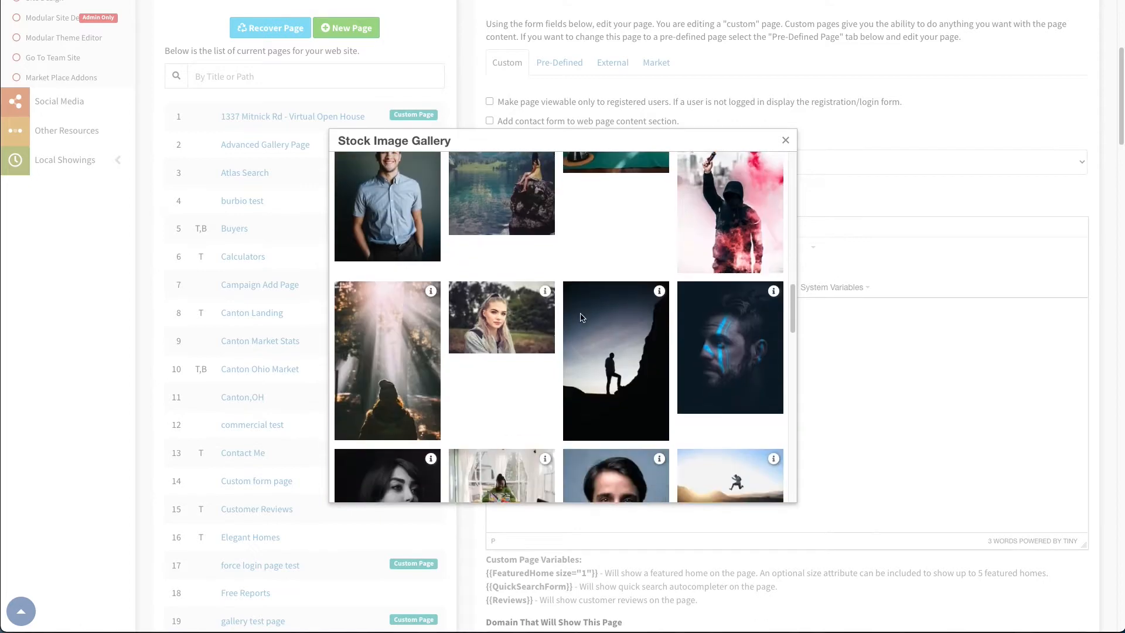
{"action": "scroll", "coordinate": [592, 313], "scroll_direction": "up", "scroll_amount": 8}
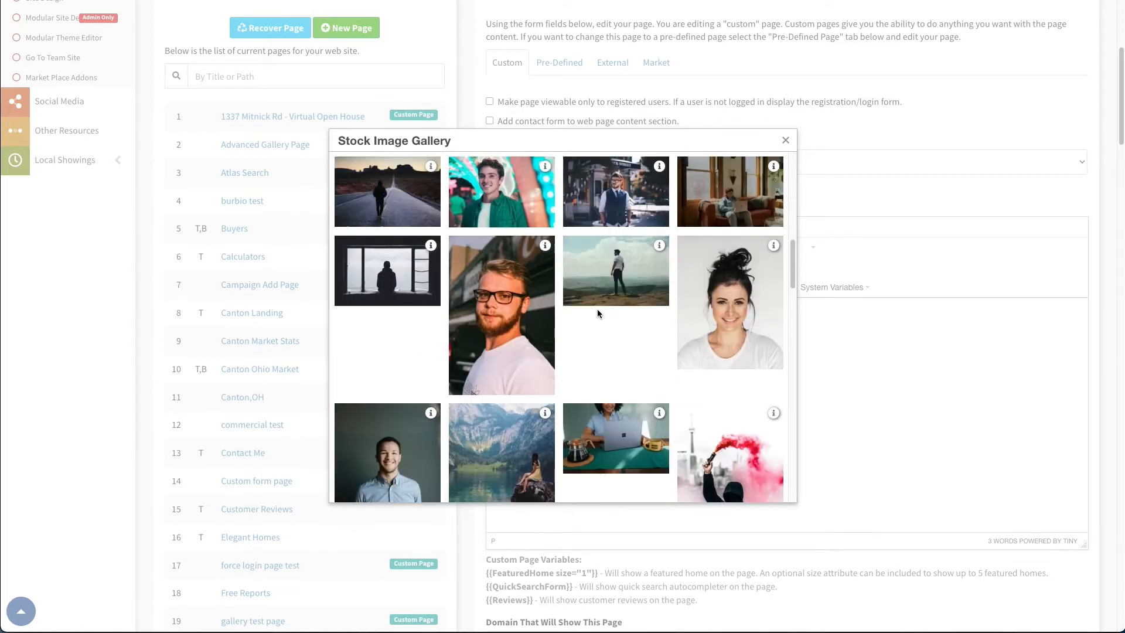
{"action": "scroll", "coordinate": [597, 308], "scroll_direction": "up", "scroll_amount": 5}
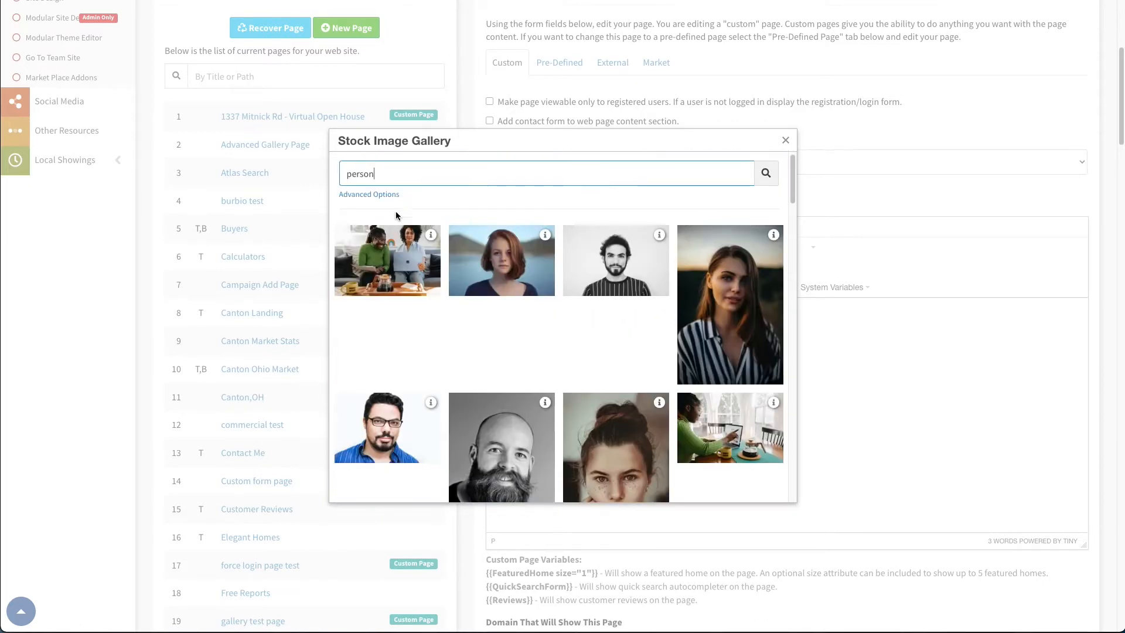
{"action": "scroll", "coordinate": [545, 334], "scroll_direction": "up", "scroll_amount": 1}
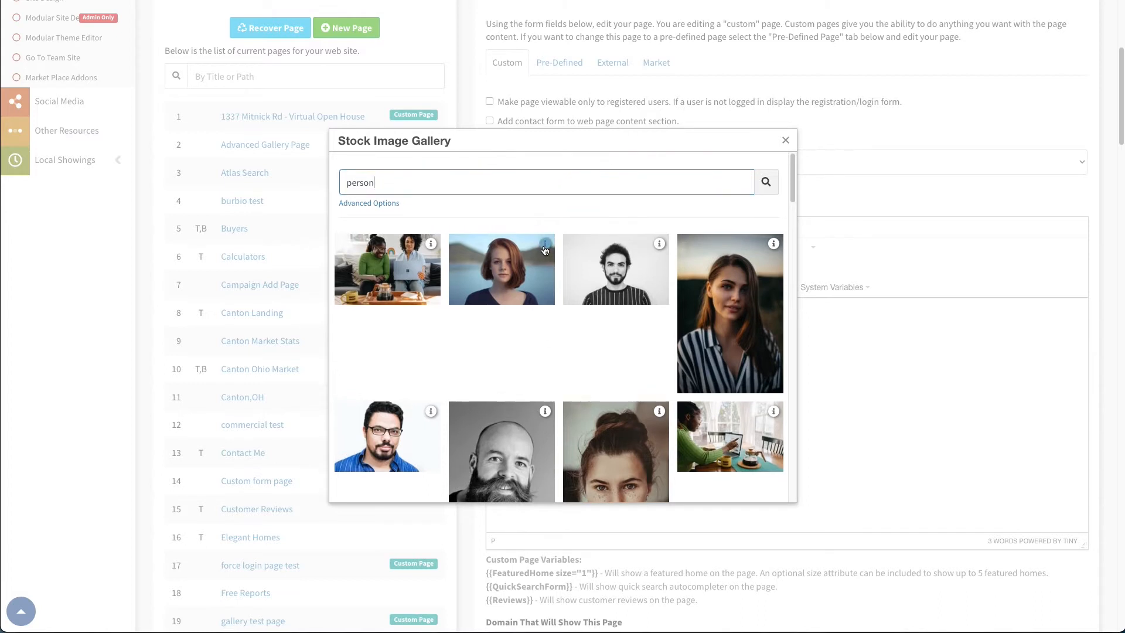
Check the attribution of the photo of the red-haired woman by the water and insert it below the page text.
{"action": "left_click", "coordinate": [544, 246]}
{"action": "scroll", "coordinate": [519, 263], "scroll_direction": "down", "scroll_amount": 2}
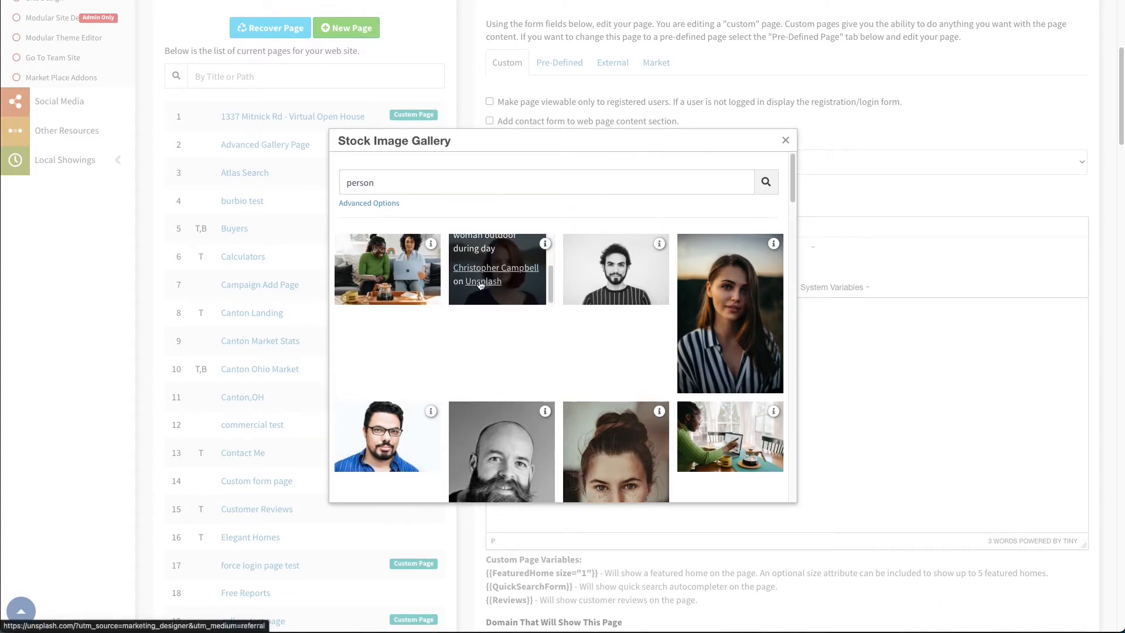
{"action": "scroll", "coordinate": [492, 276], "scroll_direction": "up", "scroll_amount": 2}
{"action": "left_click", "coordinate": [545, 245]}
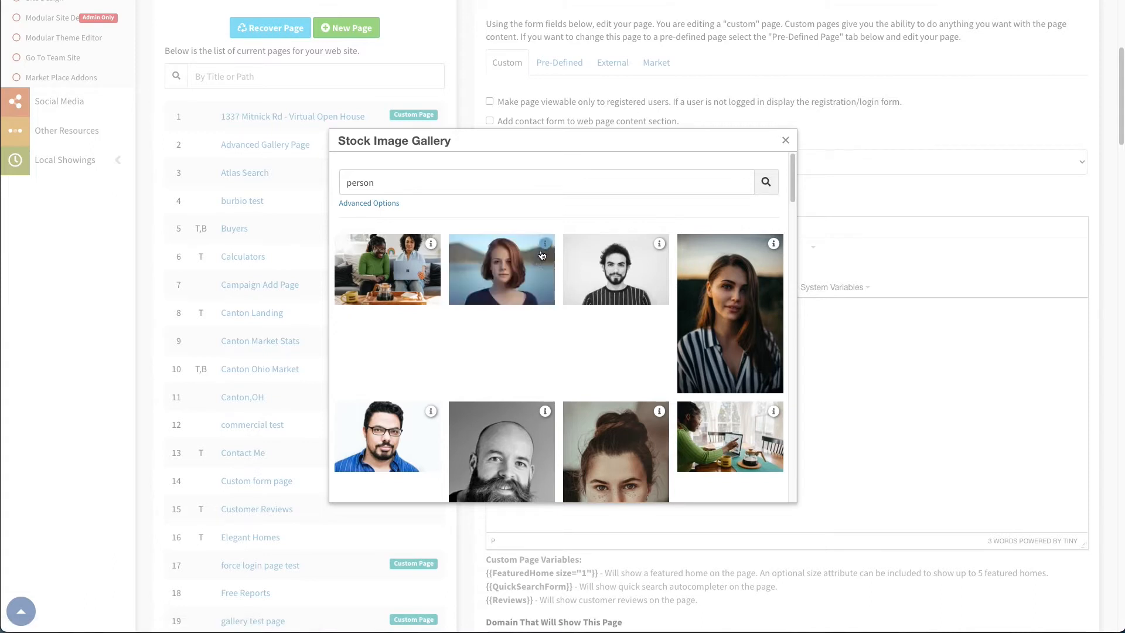
{"action": "left_click", "coordinate": [497, 269]}
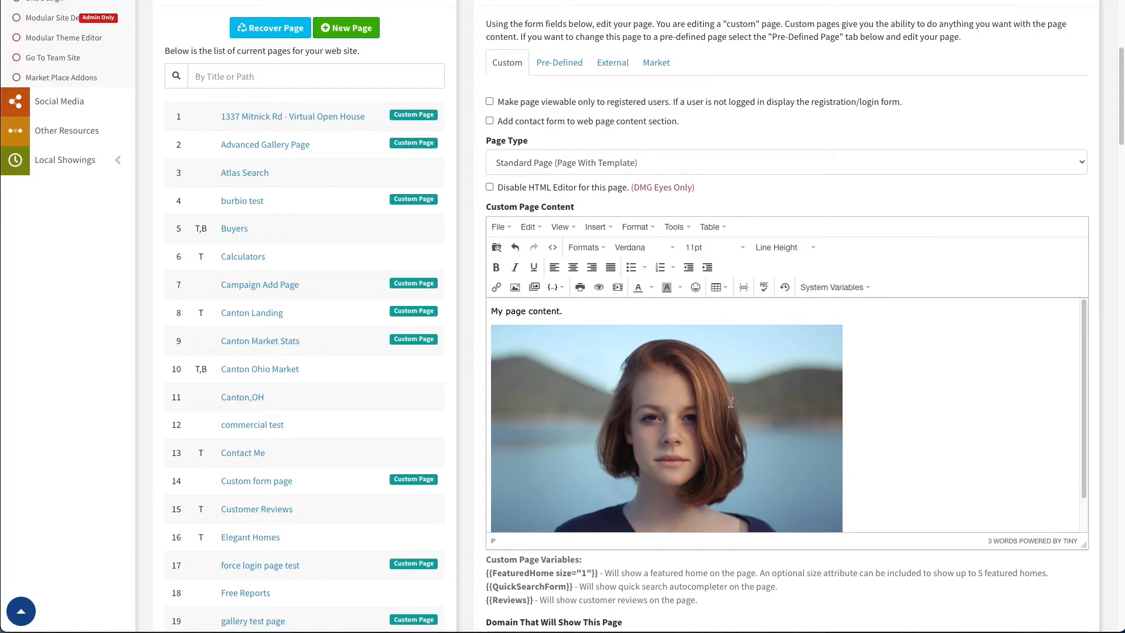
Shrink the inserted photo proportionally to about 449 x 299.
{"action": "left_click", "coordinate": [647, 417]}
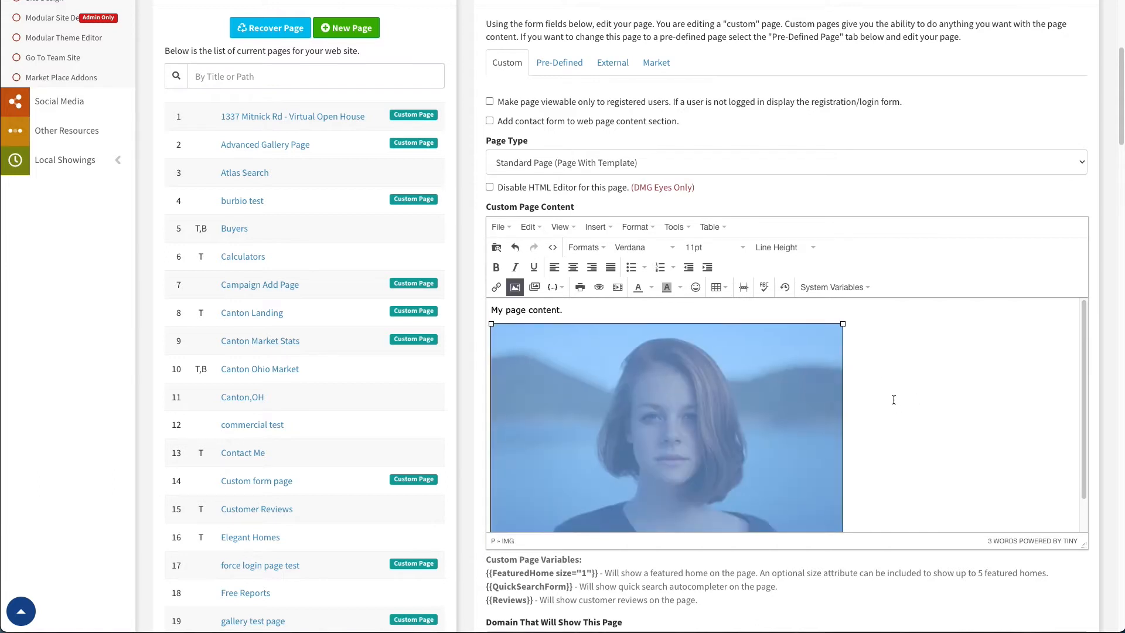
{"action": "left_click_drag", "start_coordinate": [843, 324], "coordinate": [754, 499]}
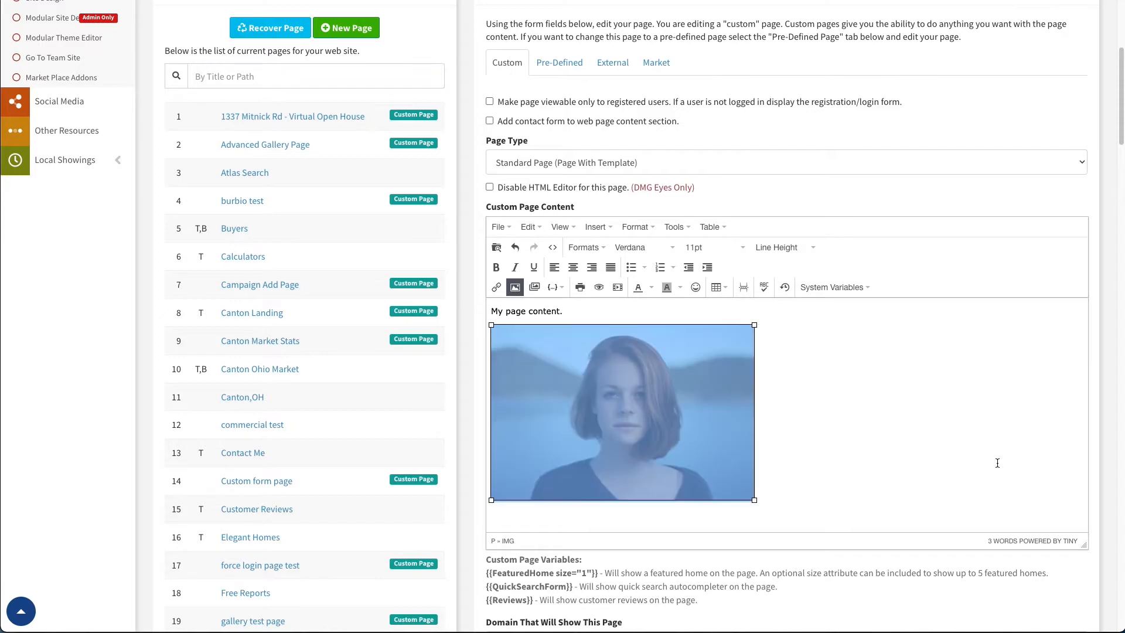
Review the photo's general and advanced image settings, including spacing and border, and close them without changes.
{"action": "left_click", "coordinate": [515, 288]}
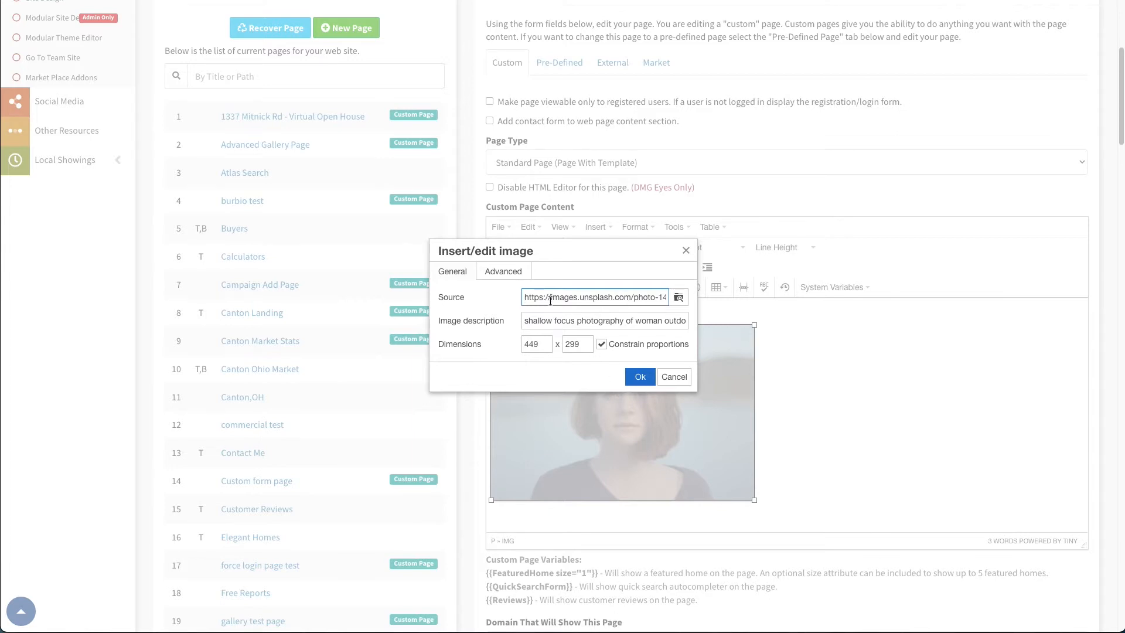
{"action": "left_click", "coordinate": [504, 275]}
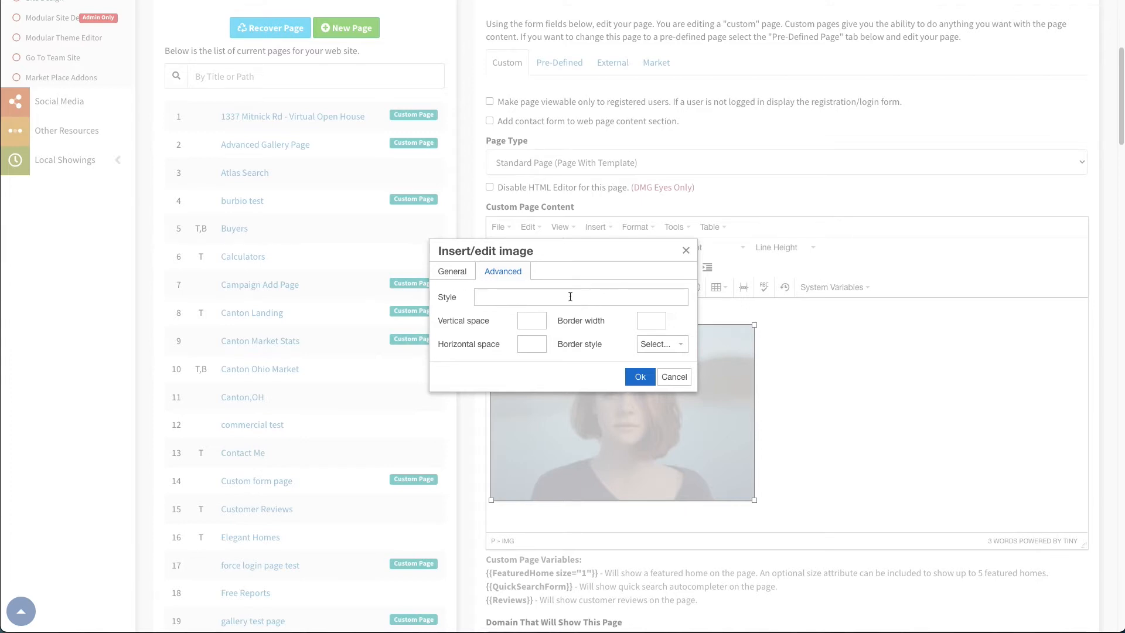
{"action": "left_click", "coordinate": [533, 346]}
{"action": "left_click", "coordinate": [673, 378]}
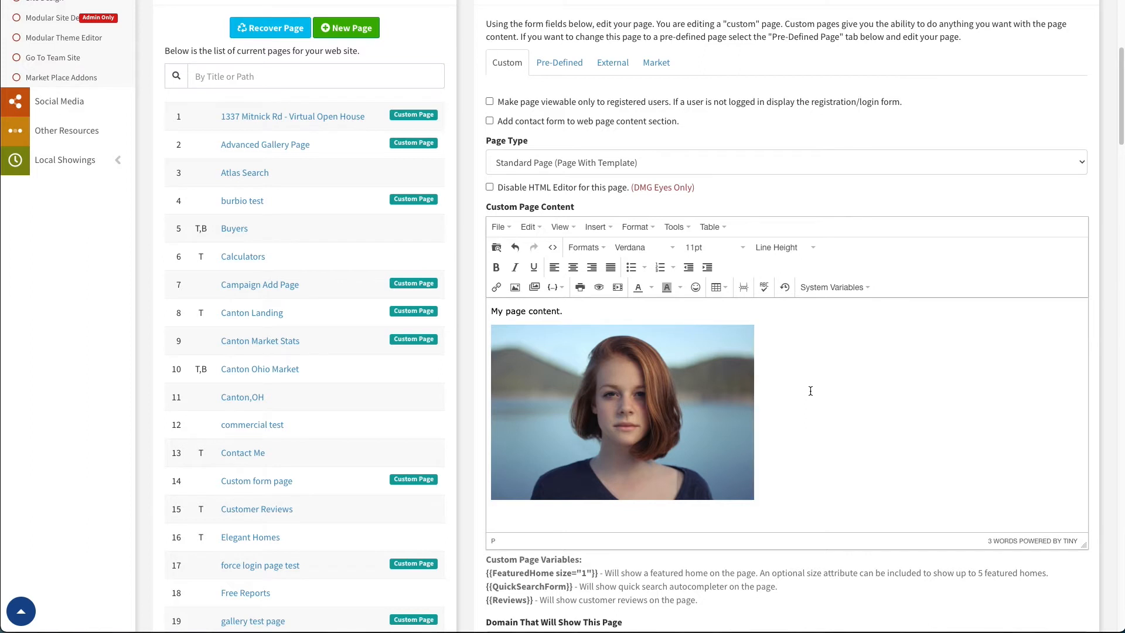
Add "here is my text" directly after the photo and duplicate the phrase repeatedly to form two lines of filler.
{"action": "type", "text": "here is my test"}
{"action": "key", "text": "BackSpace"}
{"action": "left_click", "coordinate": [756, 495]}
{"action": "triple_click", "coordinate": [801, 496]}
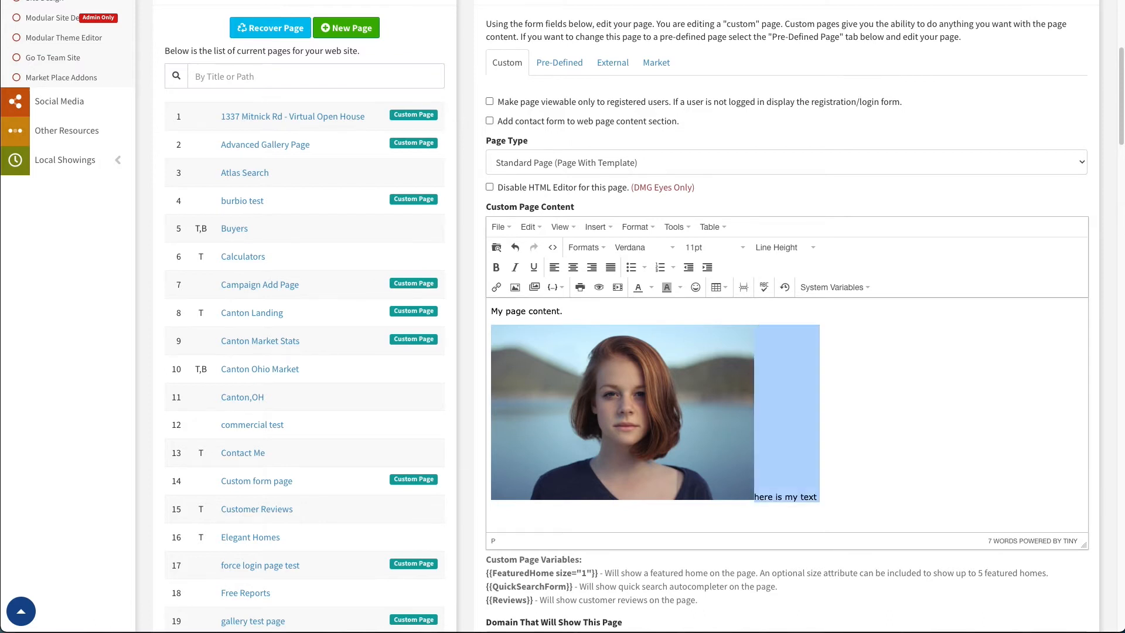
{"action": "key", "text": "ctrl+c"}
{"action": "key", "text": "ctrl+v"}
{"action": "key", "text": "ctrl+v"}
{"action": "key", "text": "ctrl+v"}
{"action": "key", "text": "ctrl+v"}
{"action": "key", "text": "ctrl+v"}
{"action": "key", "text": "ctrl+v"}
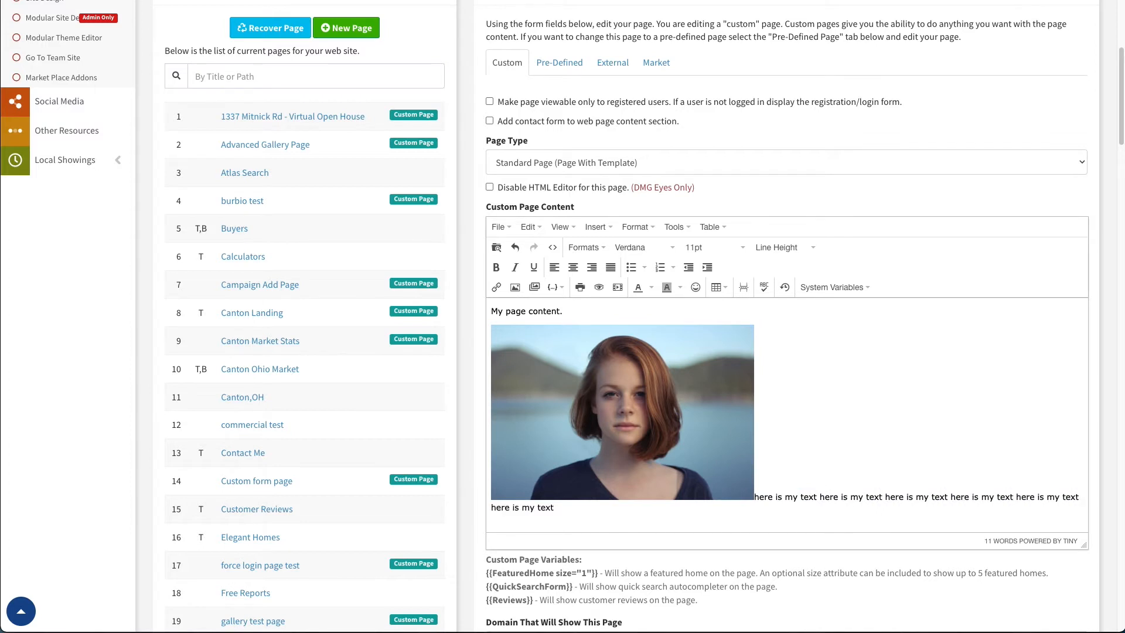
{"action": "key", "text": "ctrl+v"}
{"action": "key", "text": "ctrl+v"}
{"action": "key", "text": "ctrl+v"}
{"action": "key", "text": "ctrl+v"}
{"action": "key", "text": "ctrl+v"}
{"action": "key", "text": "ctrl+v"}
{"action": "key", "text": "ctrl+v"}
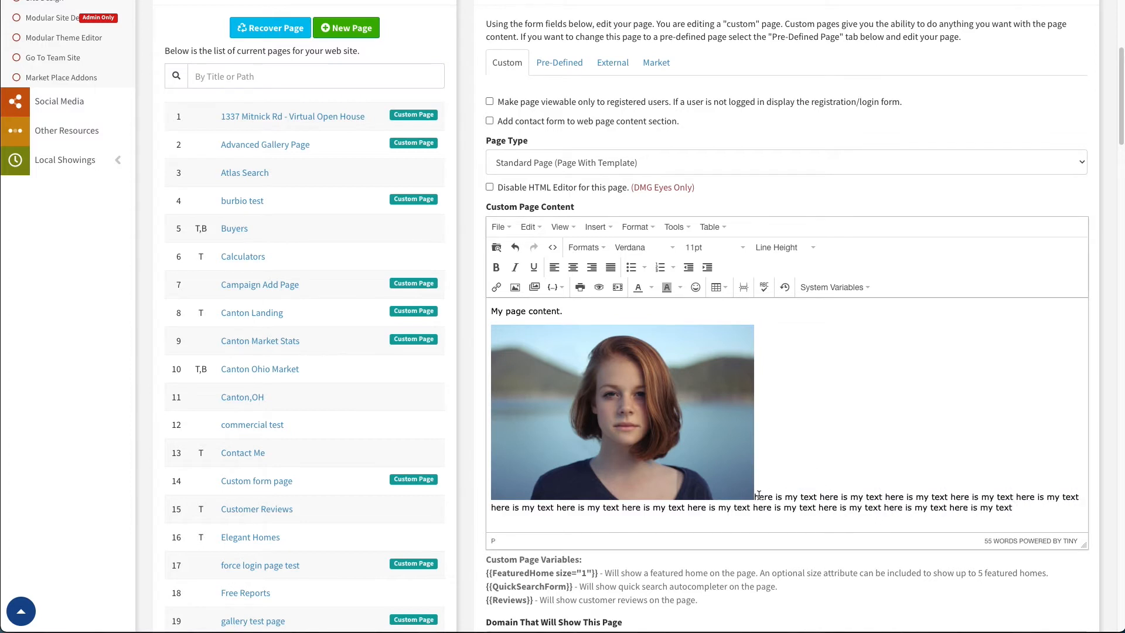
Copy the whole block of filler text after the photo and paste it several more times at its end.
{"action": "left_click_drag", "start_coordinate": [754, 497], "coordinate": [1024, 507]}
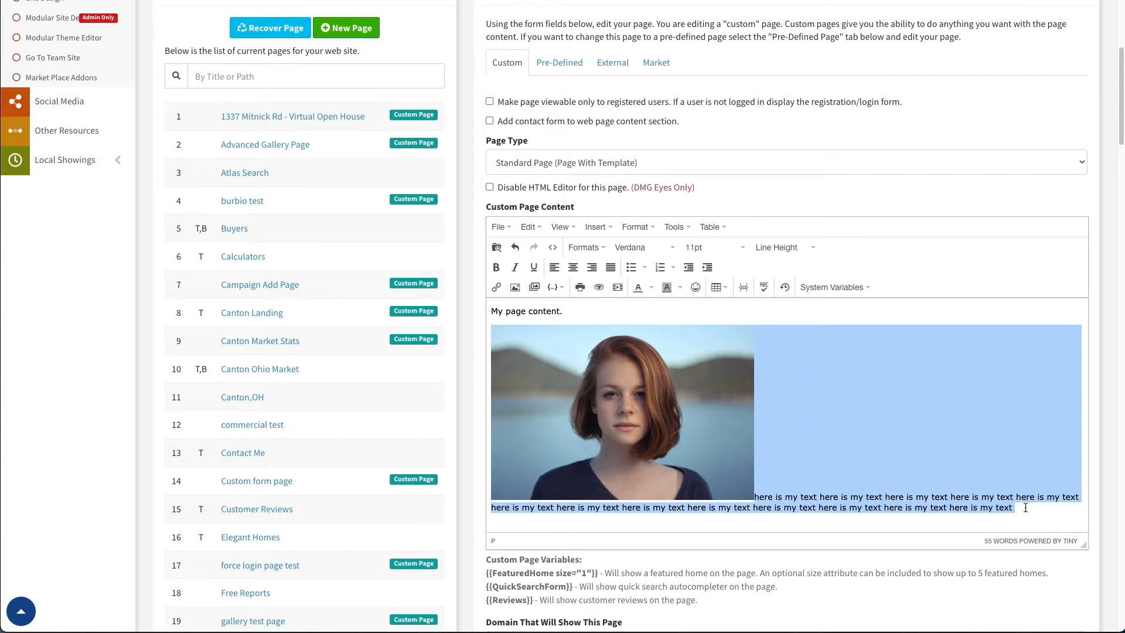
{"action": "left_click", "coordinate": [1031, 512]}
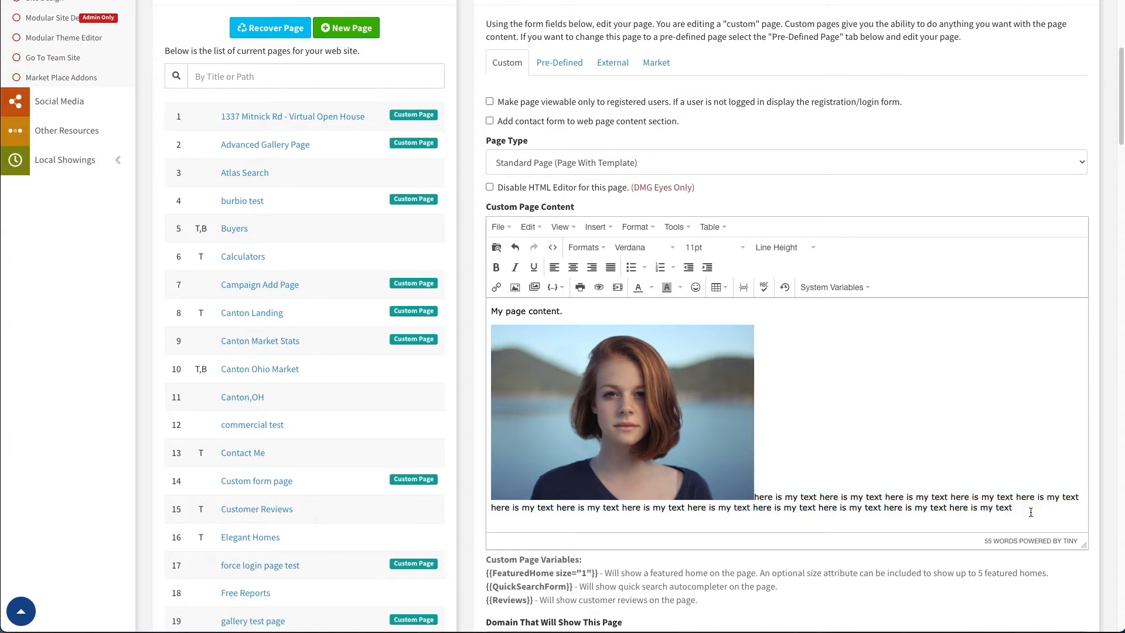
{"action": "key", "text": "ctrl+v"}
{"action": "key", "text": "ctrl+v"}
{"action": "key", "text": "ctrl+v"}
{"action": "key", "text": "ctrl+v"}
{"action": "key", "text": "ctrl+v"}
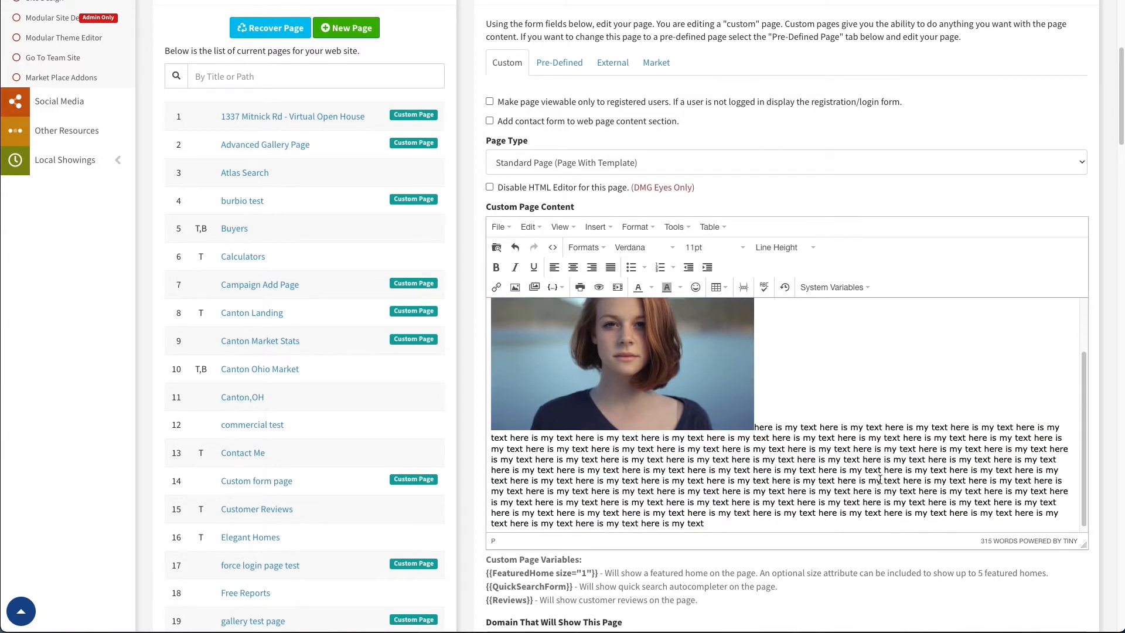
Align the photo left so the filler text wraps beside it, leaving the photo selected.
{"action": "scroll", "coordinate": [859, 496], "scroll_direction": "up", "scroll_amount": 2}
{"action": "left_click", "coordinate": [600, 404]}
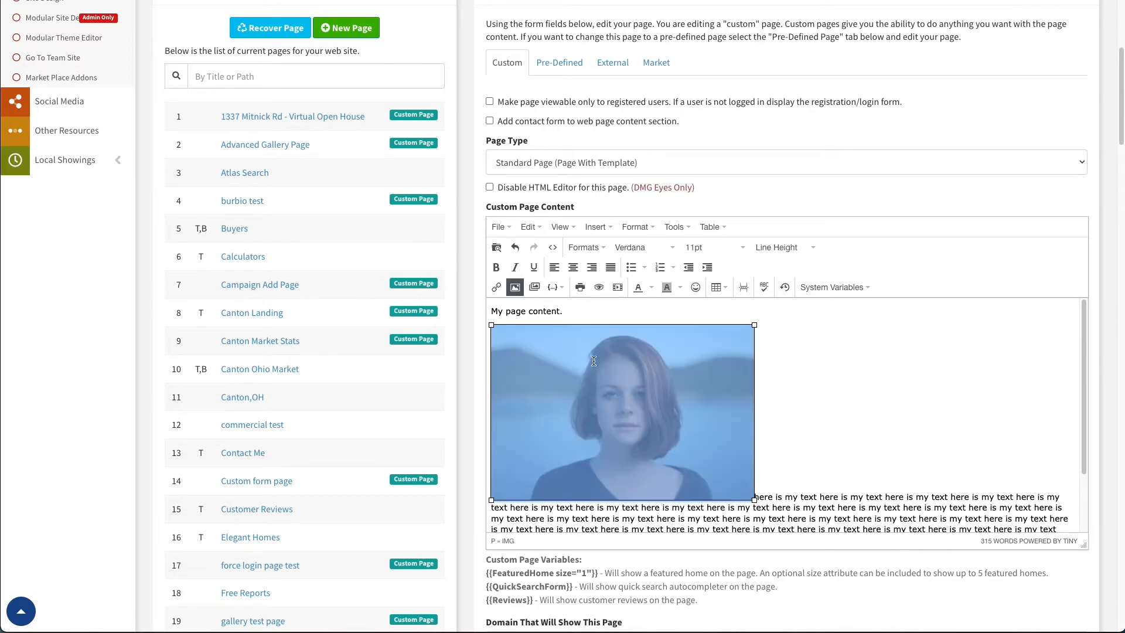
{"action": "left_click", "coordinate": [552, 267]}
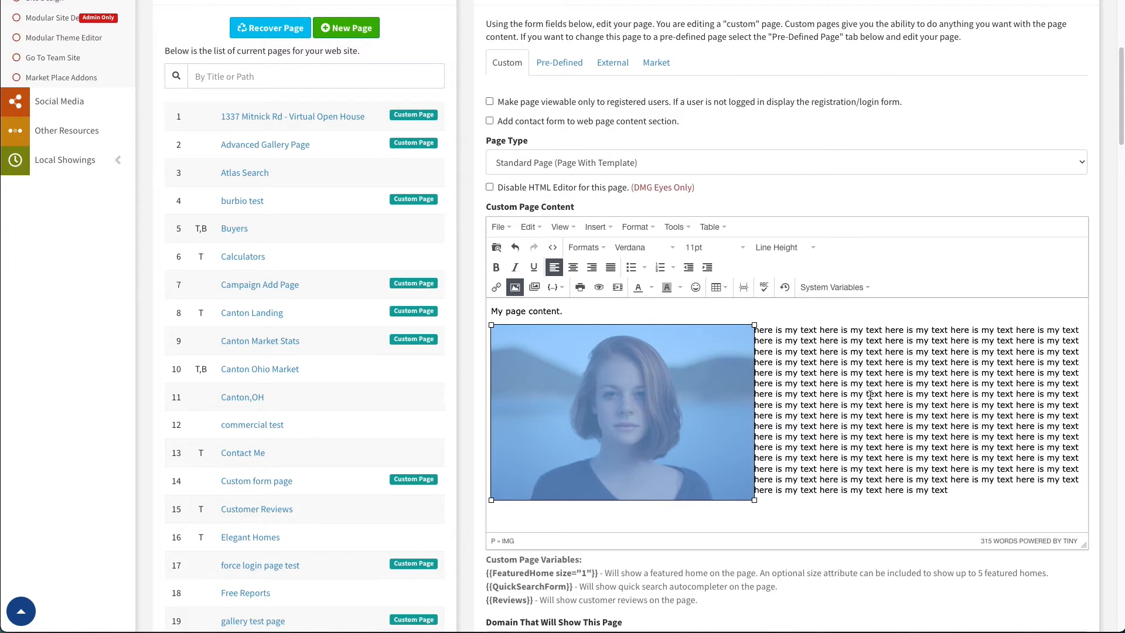
{"action": "left_click", "coordinate": [793, 415]}
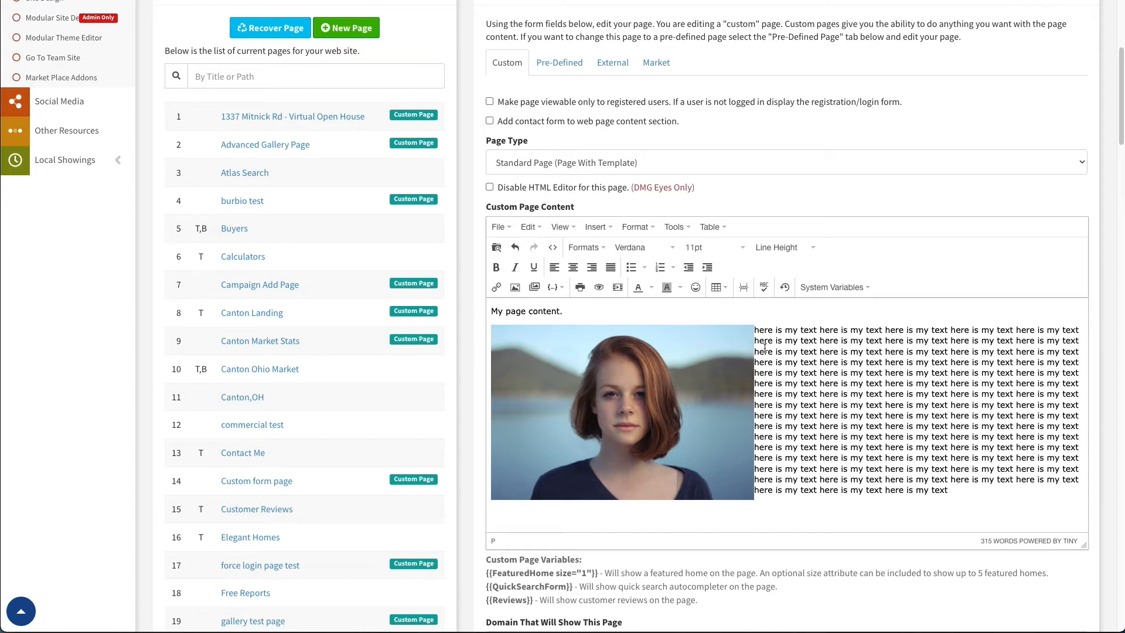
{"action": "left_click", "coordinate": [612, 391]}
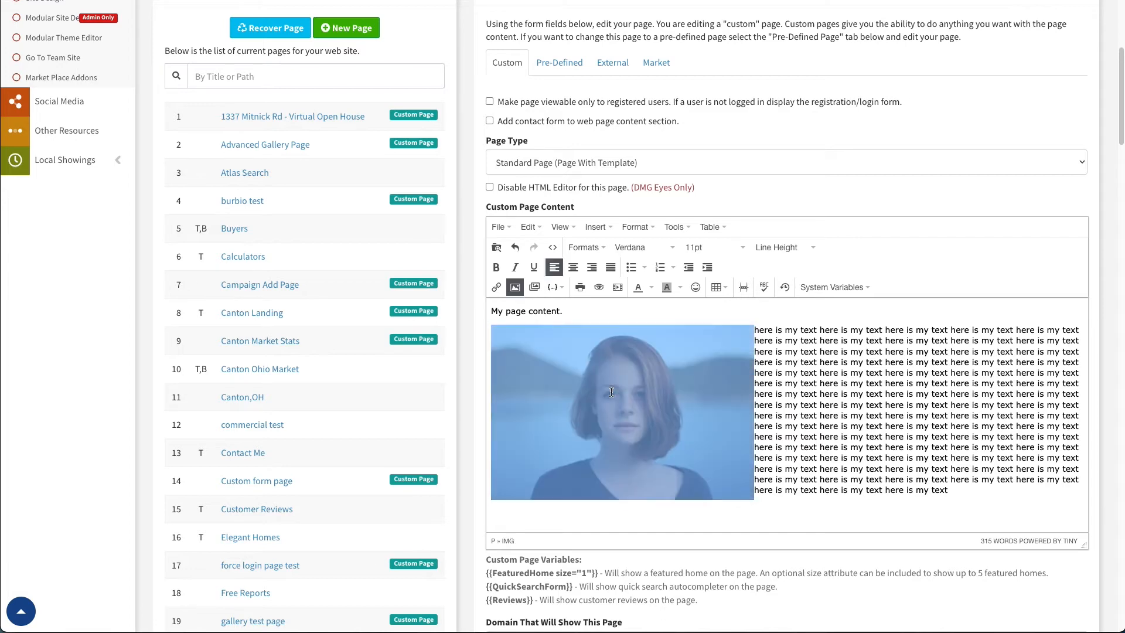
Give the left-aligned photo a horizontal space of 10px in its advanced image settings.
{"action": "left_click", "coordinate": [515, 287]}
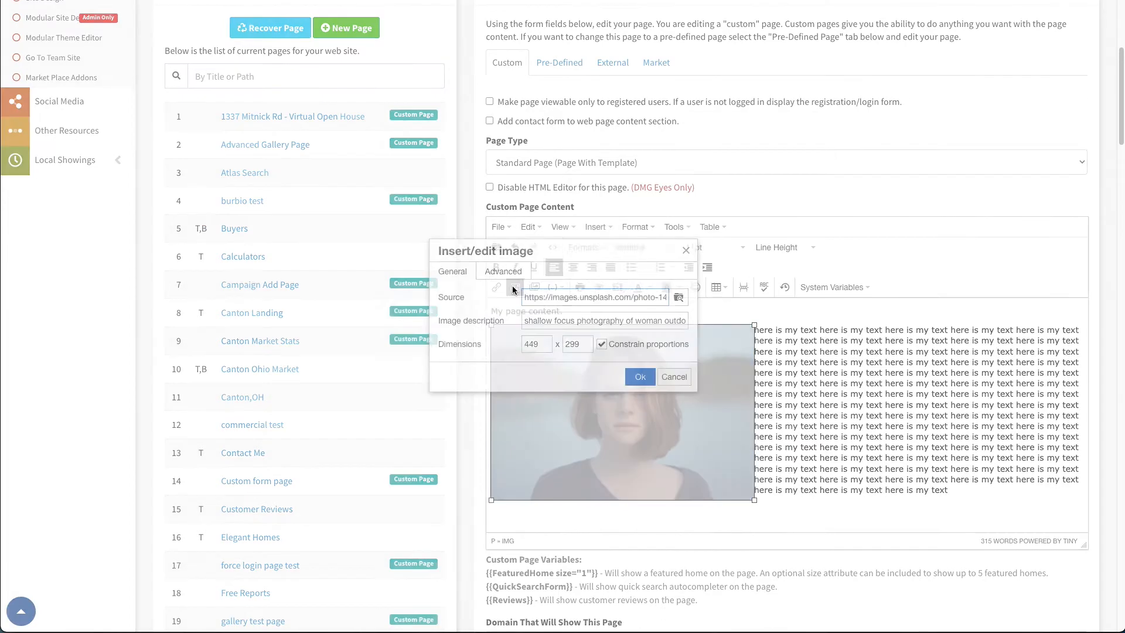
{"action": "left_click", "coordinate": [503, 272]}
{"action": "left_click", "coordinate": [539, 345]}
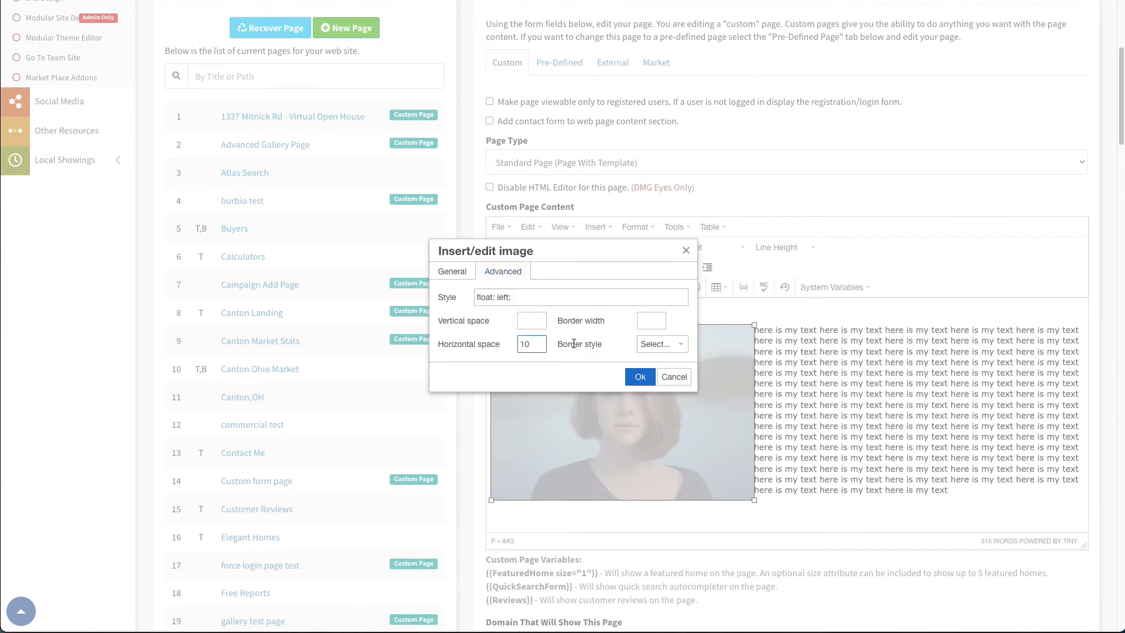
{"action": "type", "text": "10px"}
{"action": "left_click", "coordinate": [640, 376]}
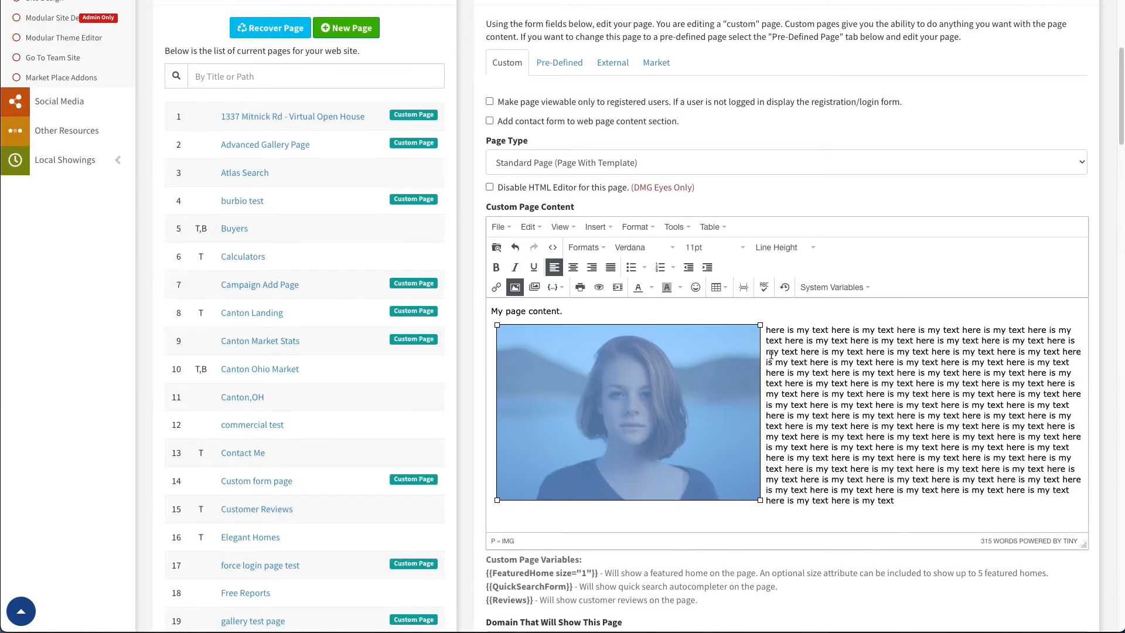
Add an empty line below the wrapped filler text and enter "person" as the search term in the Stock Image Gallery with advanced options shown.
{"action": "left_click", "coordinate": [797, 391]}
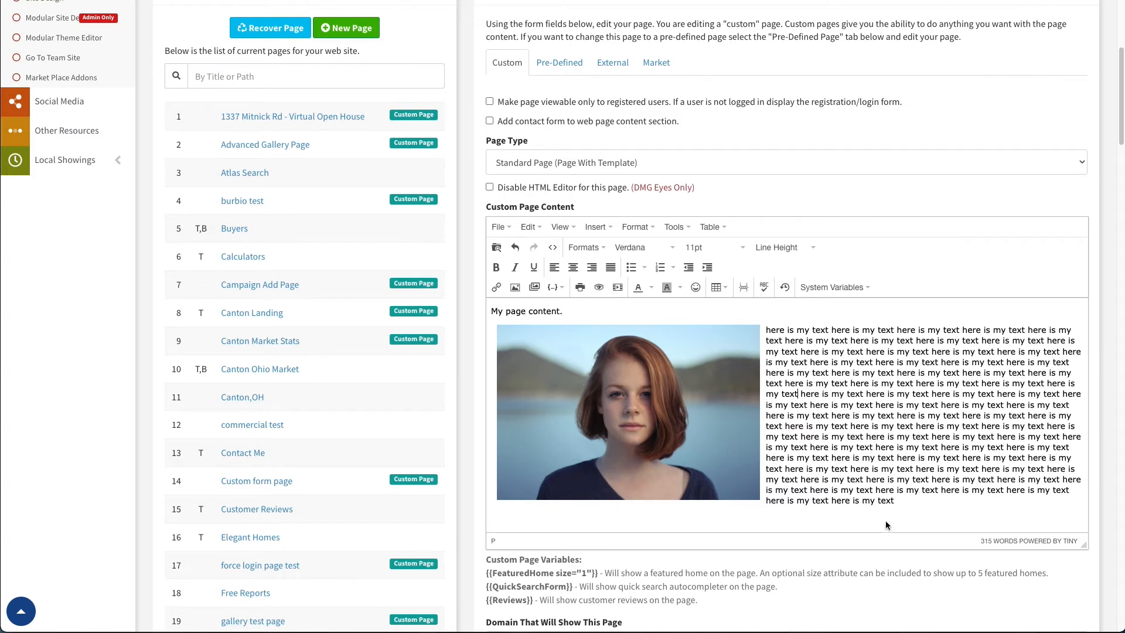
{"action": "key", "text": "Return"}
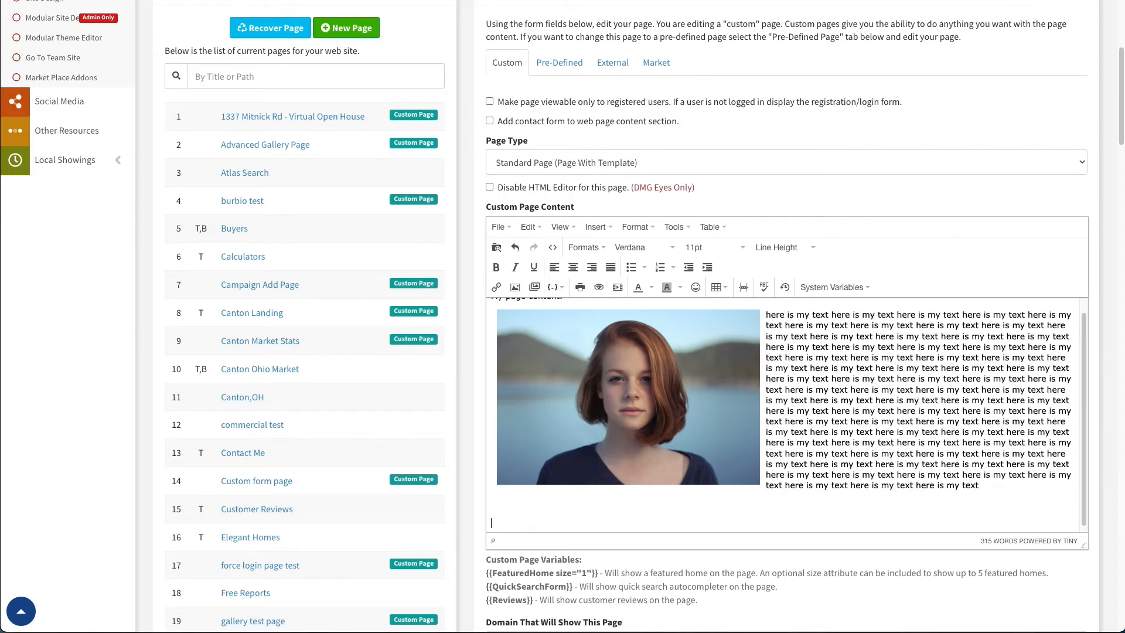
{"action": "left_click", "coordinate": [535, 287]}
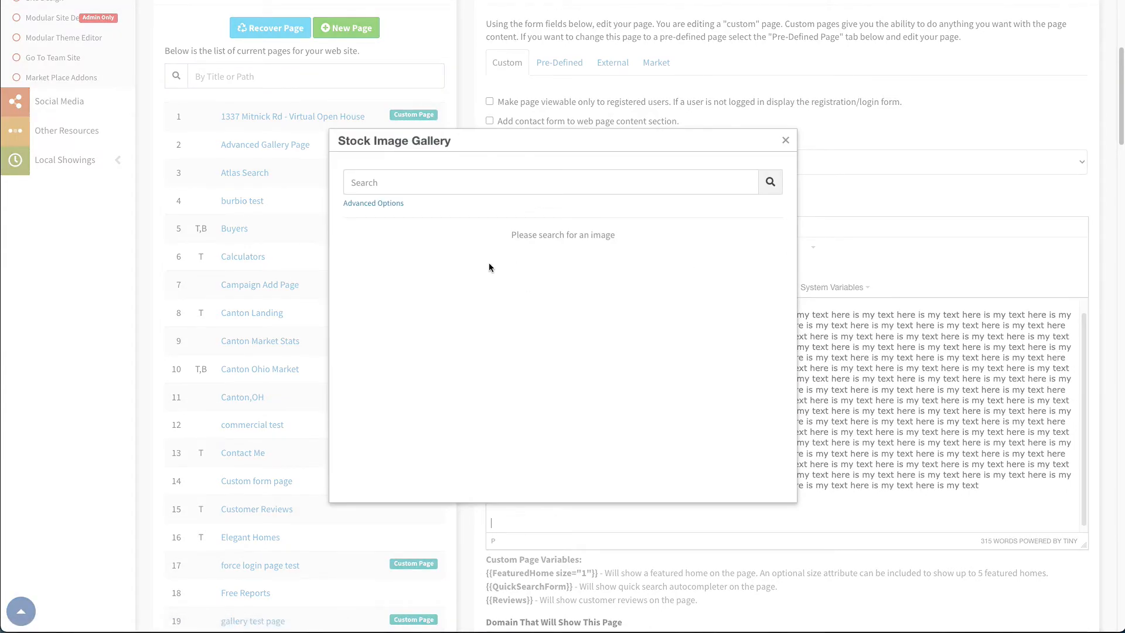
{"action": "left_click", "coordinate": [365, 205]}
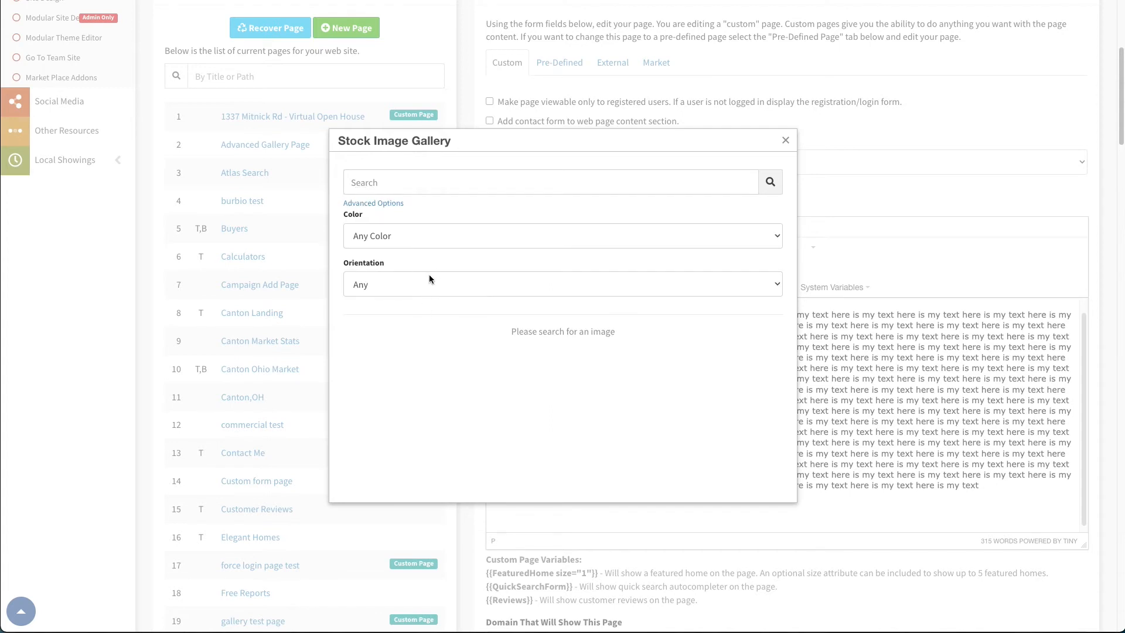
{"action": "left_click", "coordinate": [378, 178]}
{"action": "type", "text": "person"}
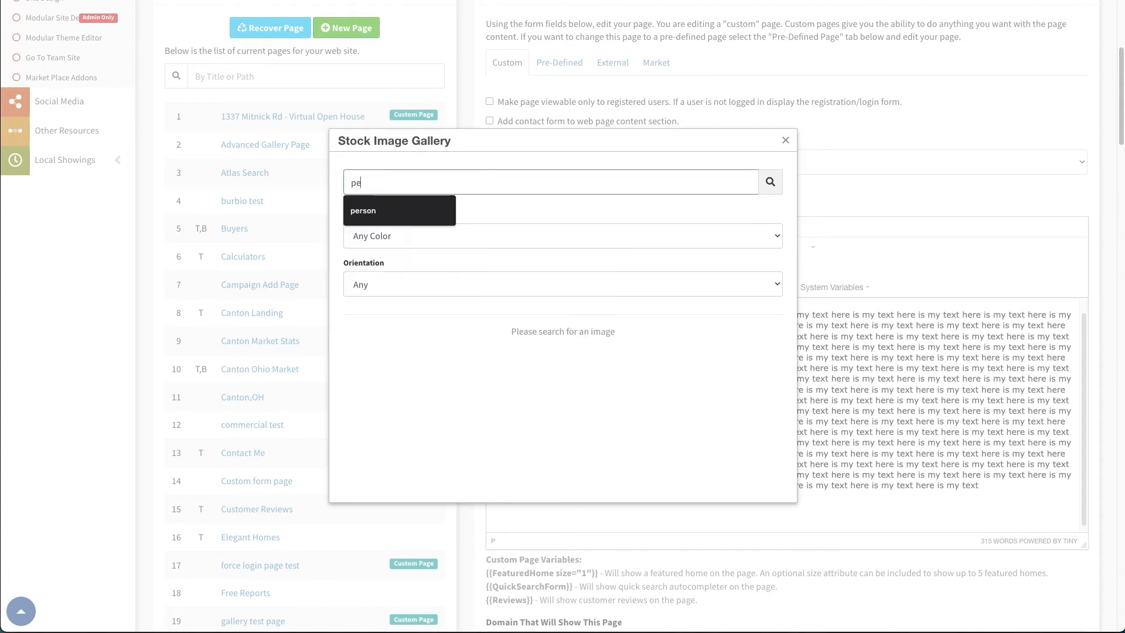
Limit the stock image search to the color Orange and Landscape orientation, and run it.
{"action": "left_click", "coordinate": [382, 235]}
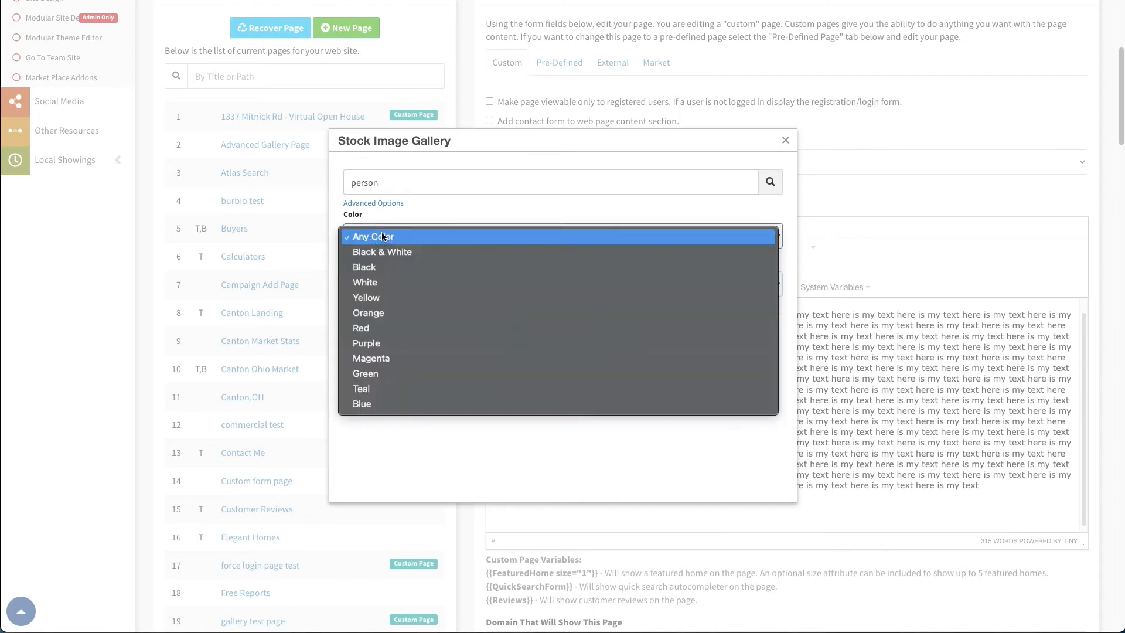
{"action": "left_click", "coordinate": [381, 314]}
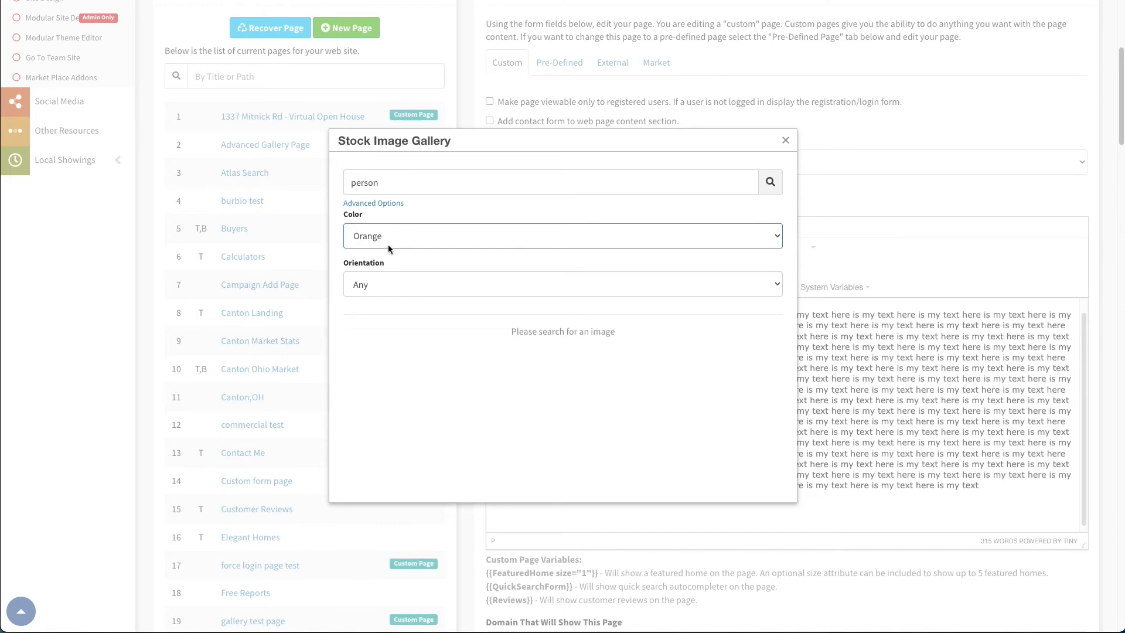
{"action": "left_click", "coordinate": [382, 285]}
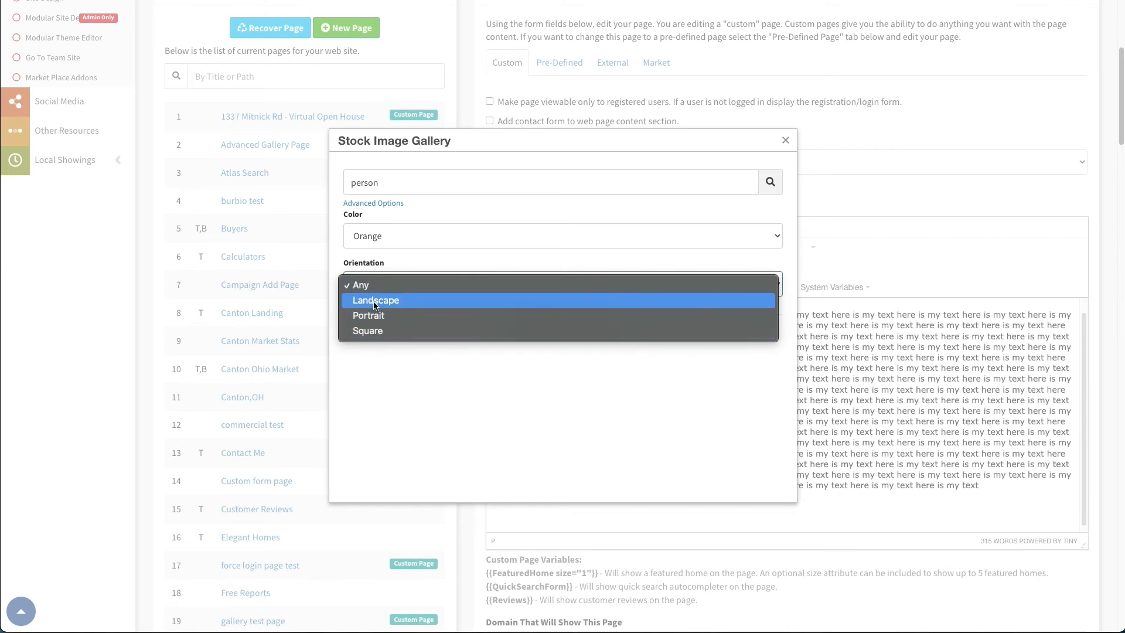
{"action": "left_click", "coordinate": [395, 303]}
{"action": "left_click", "coordinate": [769, 182]}
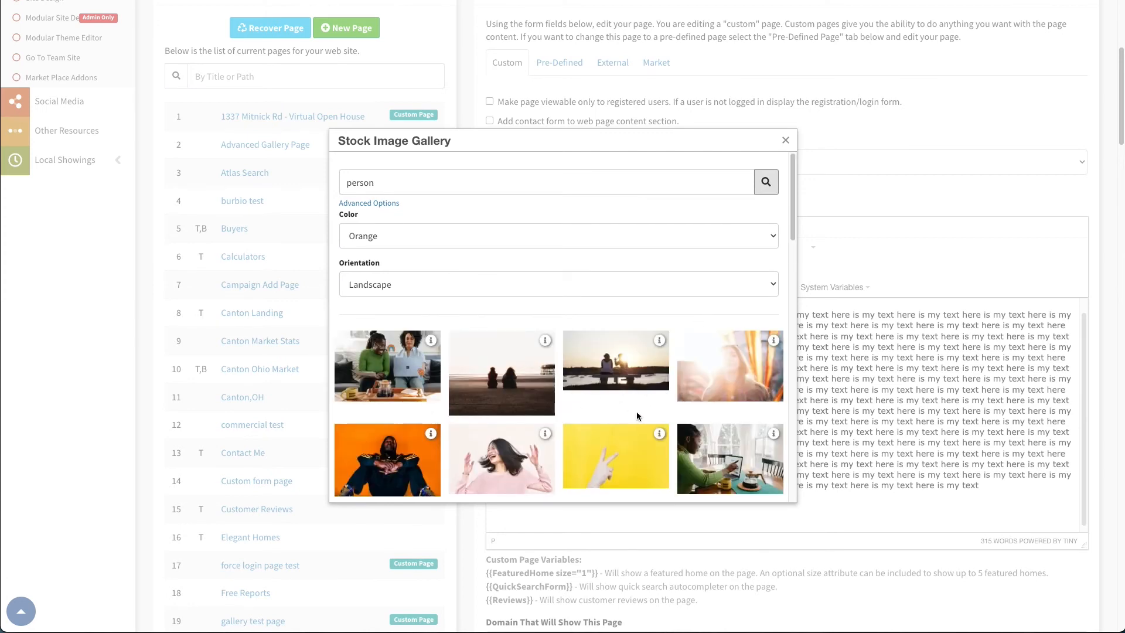
Insert the stock photo of a person balancing on one leg in silhouette against an orange sunset below the filler text.
{"action": "scroll", "coordinate": [624, 374], "scroll_direction": "down", "scroll_amount": 2}
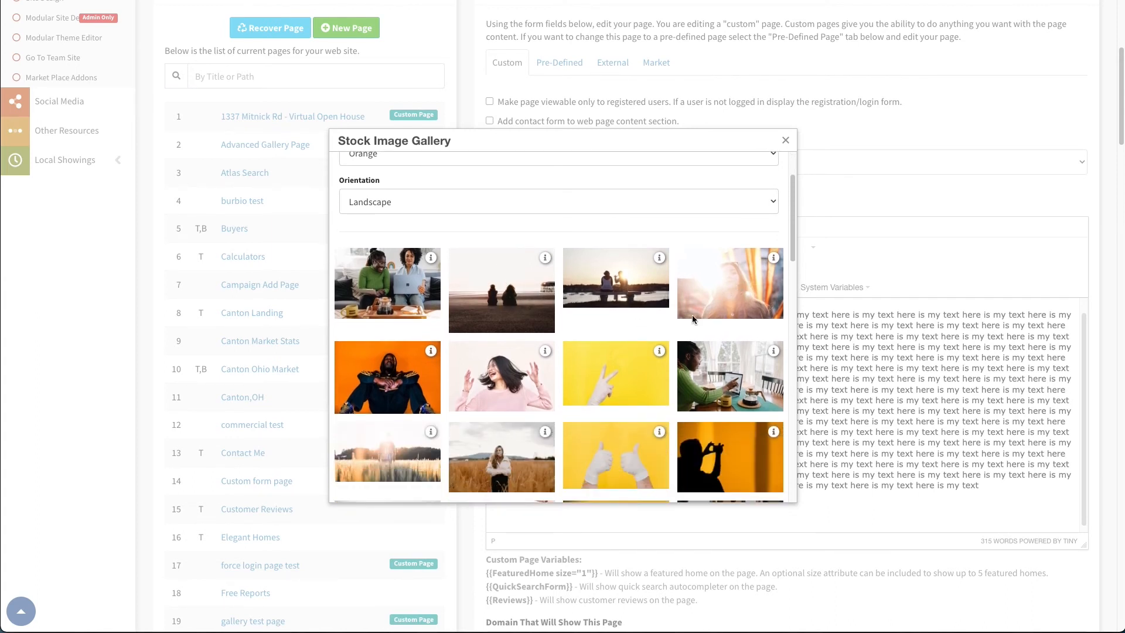
{"action": "scroll", "coordinate": [393, 368], "scroll_direction": "down", "scroll_amount": 4}
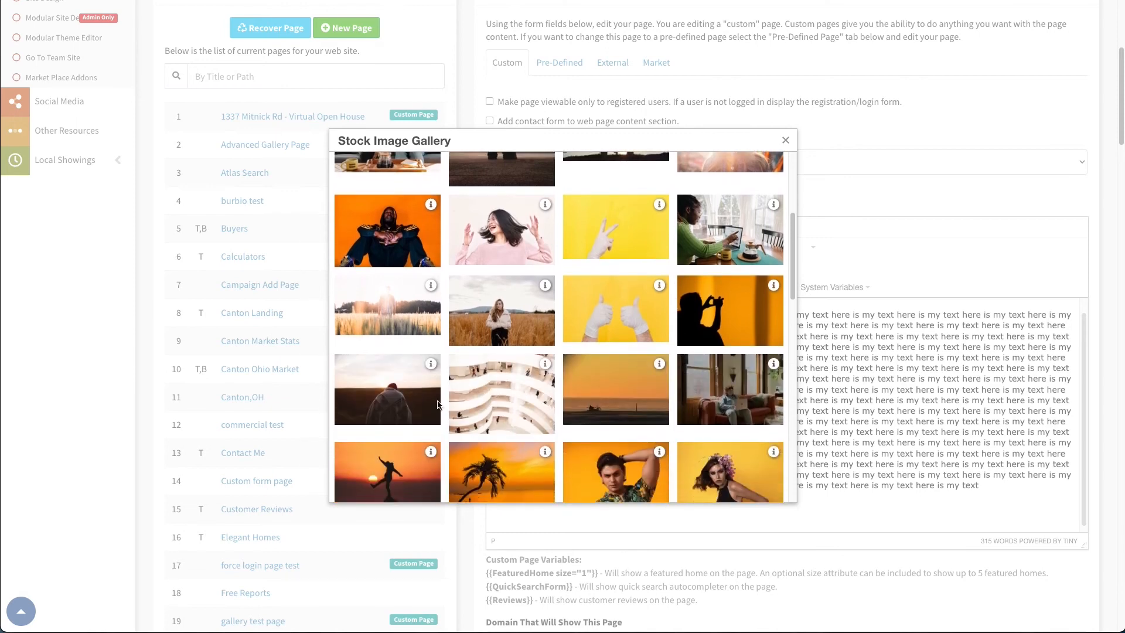
{"action": "scroll", "coordinate": [577, 337], "scroll_direction": "down", "scroll_amount": 4}
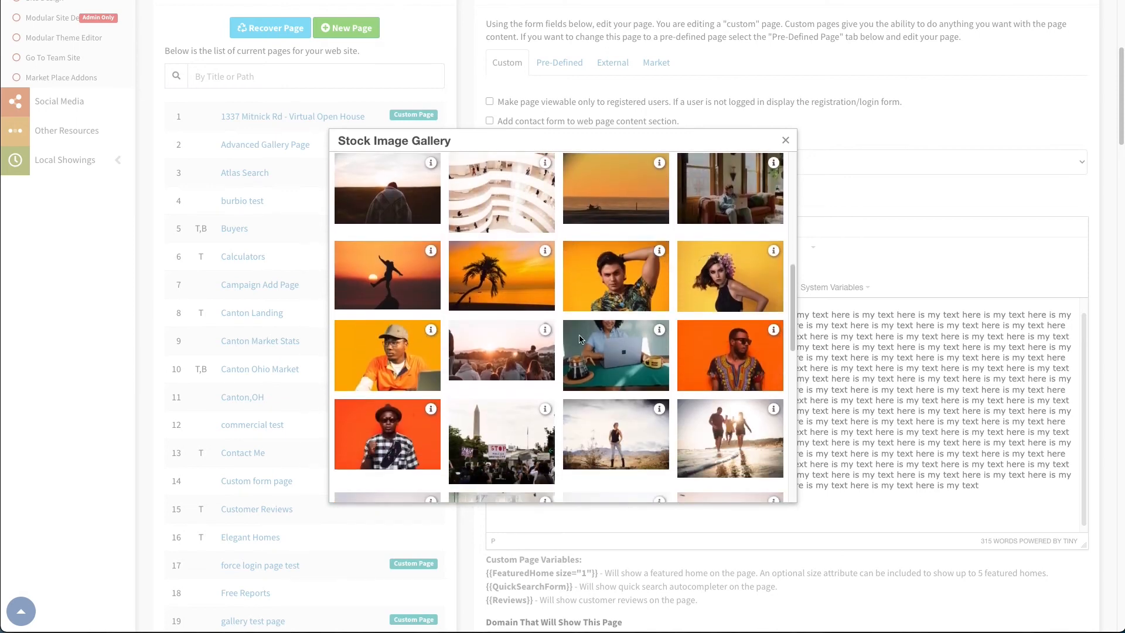
{"action": "left_click", "coordinate": [384, 270]}
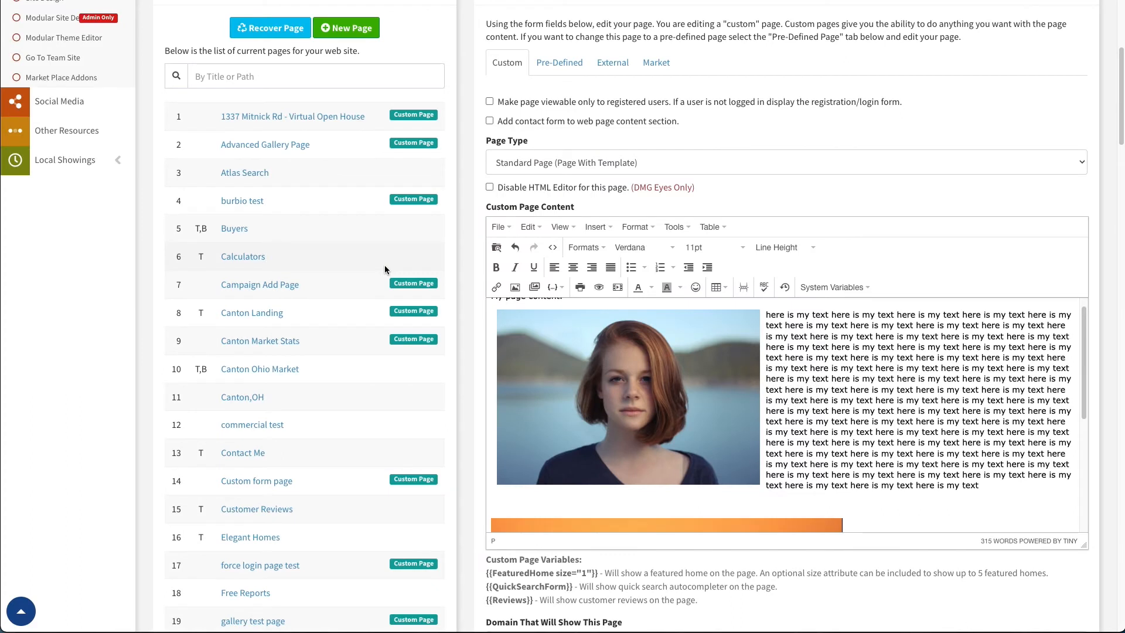
{"action": "scroll", "coordinate": [849, 410], "scroll_direction": "down", "scroll_amount": 4}
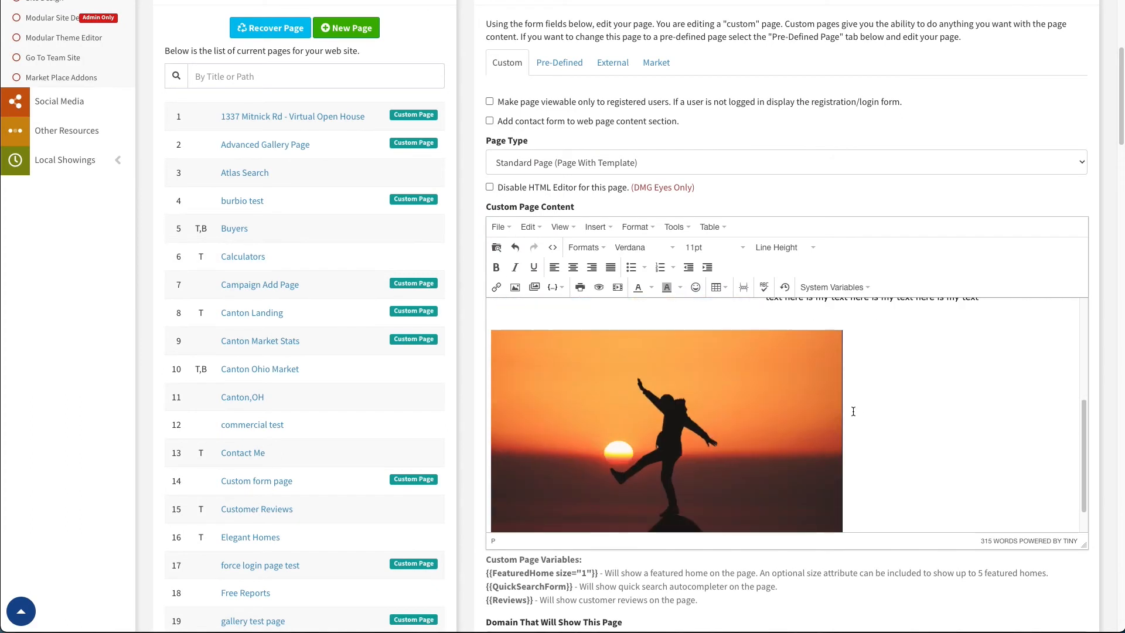
Delete the sunset silhouette photo from the page content.
{"action": "left_click", "coordinate": [648, 412]}
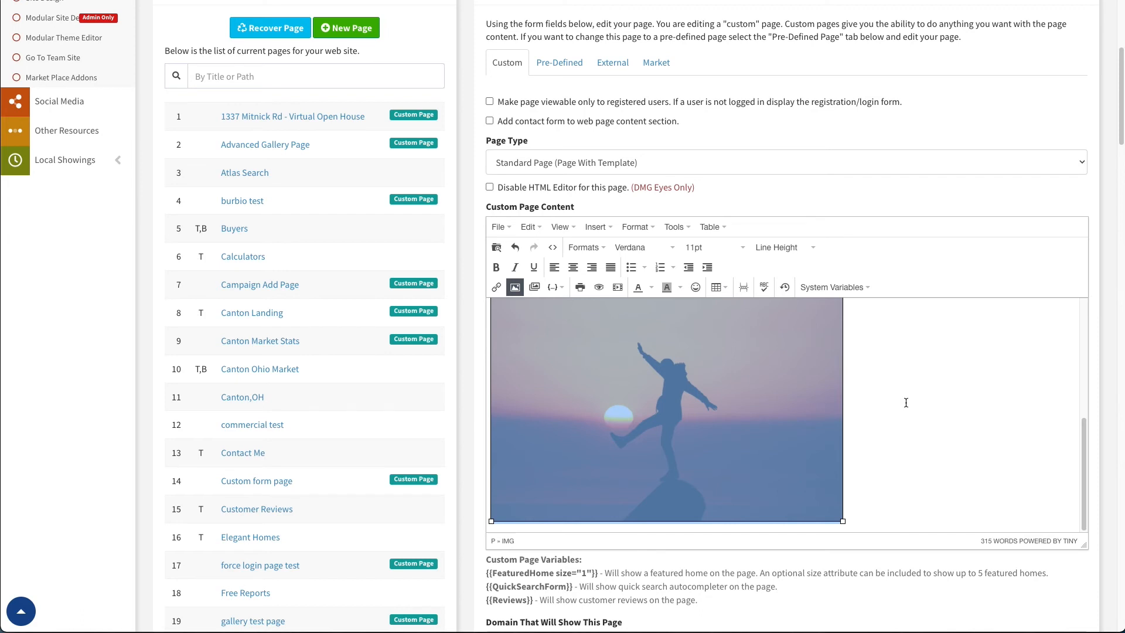
{"action": "left_click", "coordinate": [905, 418]}
{"action": "left_click", "coordinate": [691, 414]}
{"action": "key", "text": "BackSpace"}
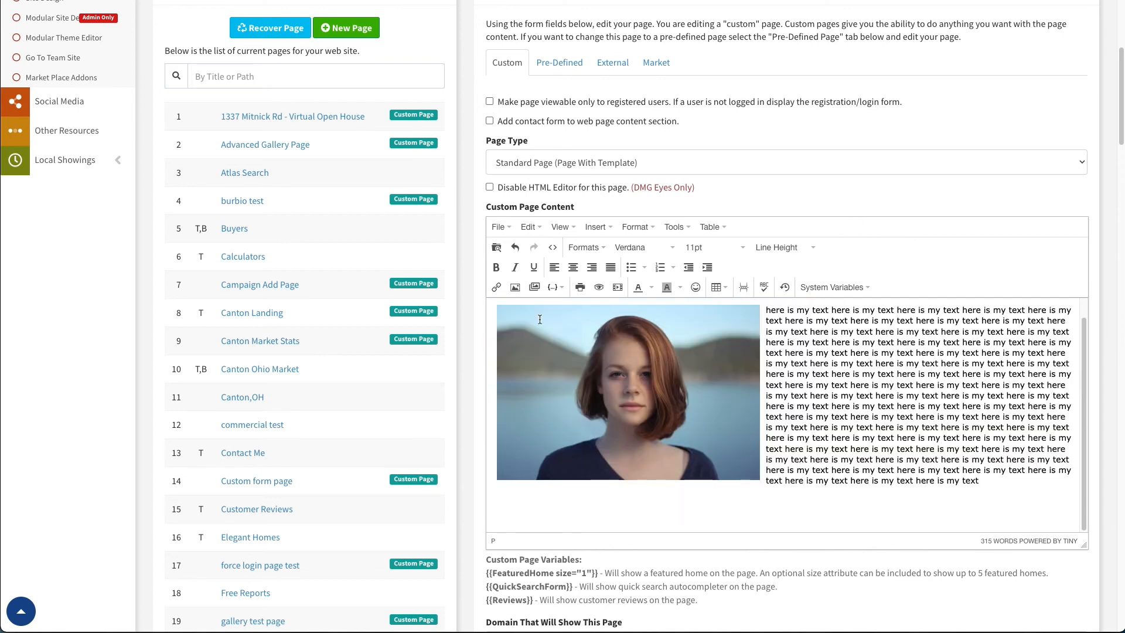
Search the Stock Image Gallery for "house".
{"action": "left_click", "coordinate": [533, 287]}
{"action": "left_click", "coordinate": [436, 183]}
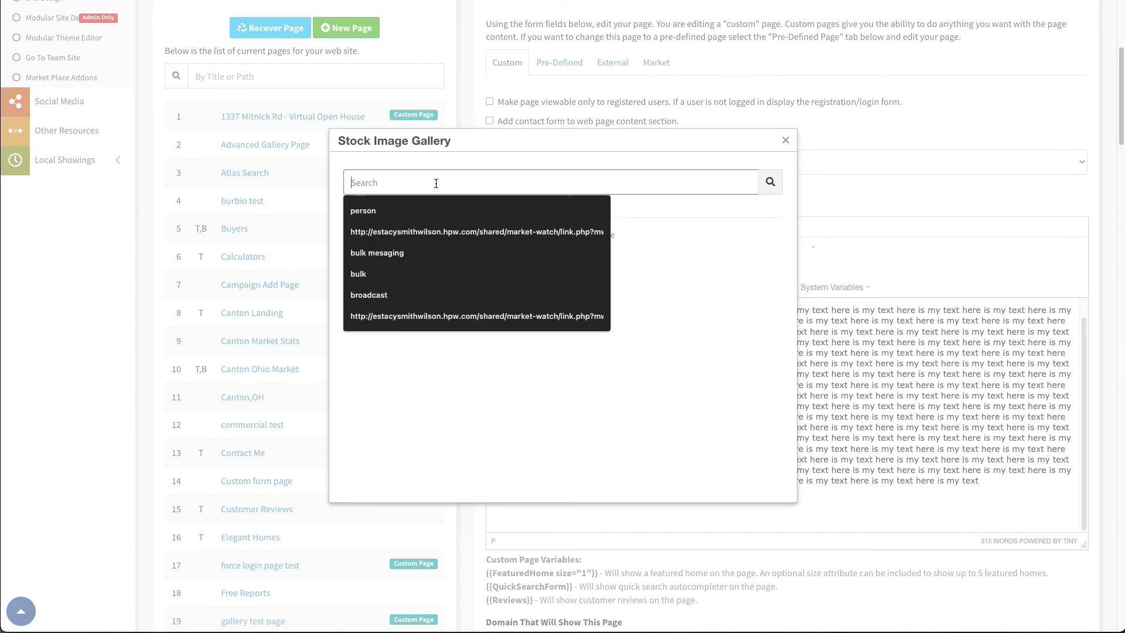
{"action": "type", "text": "house"}
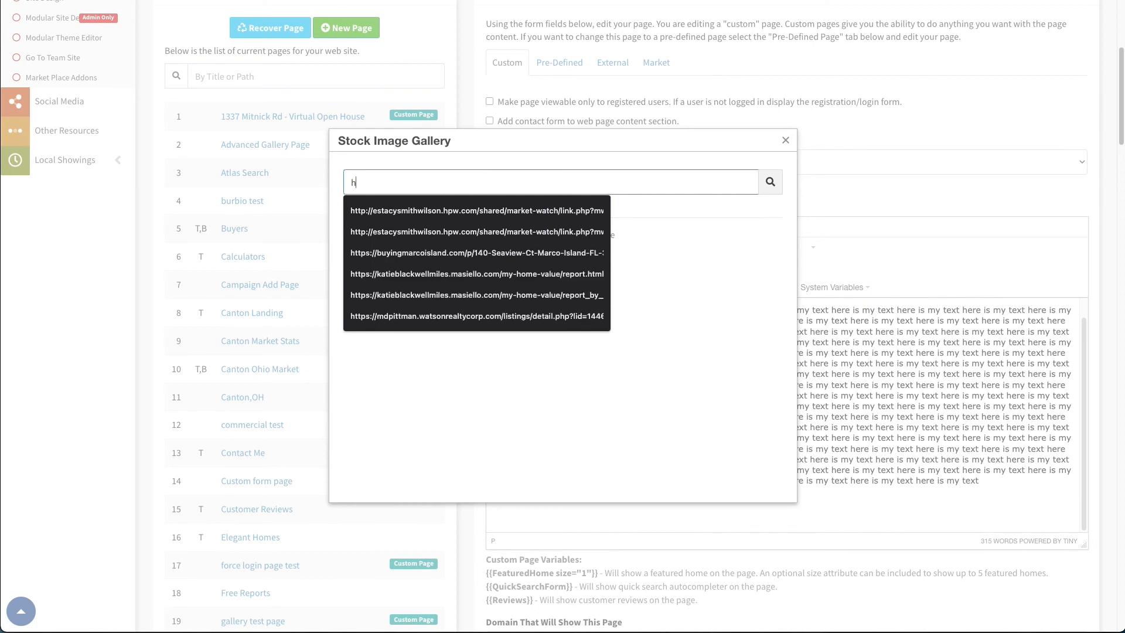
{"action": "key", "text": "Return"}
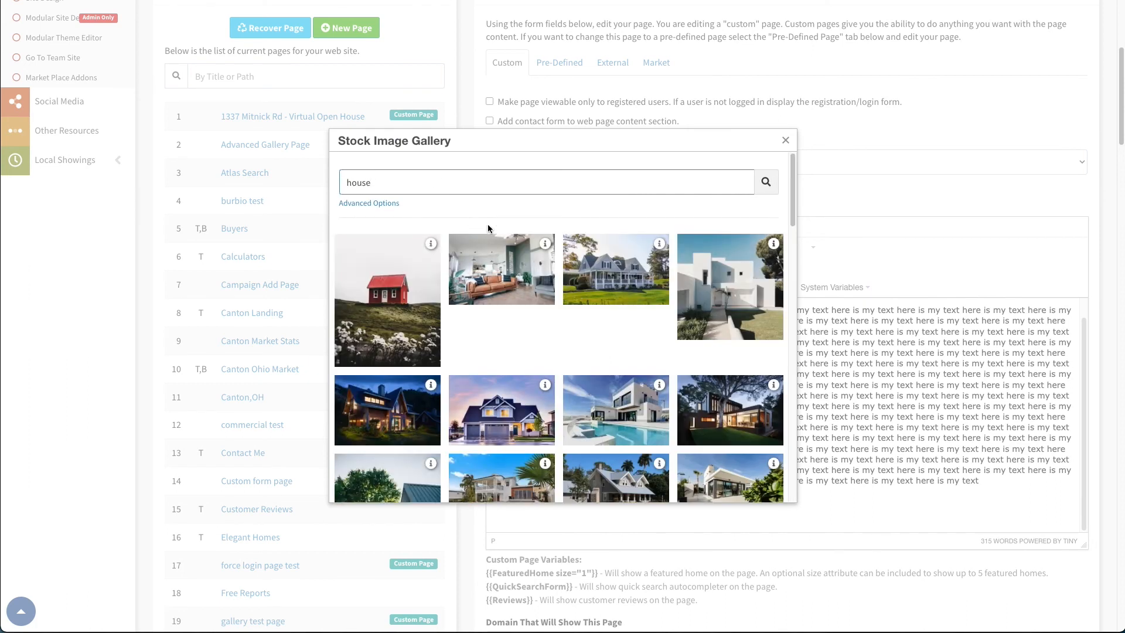
Insert the stock photo of a white house with a smoking chimney and flying birds below the filler text, and check its placement.
{"action": "scroll", "coordinate": [611, 259], "scroll_direction": "down", "scroll_amount": 5}
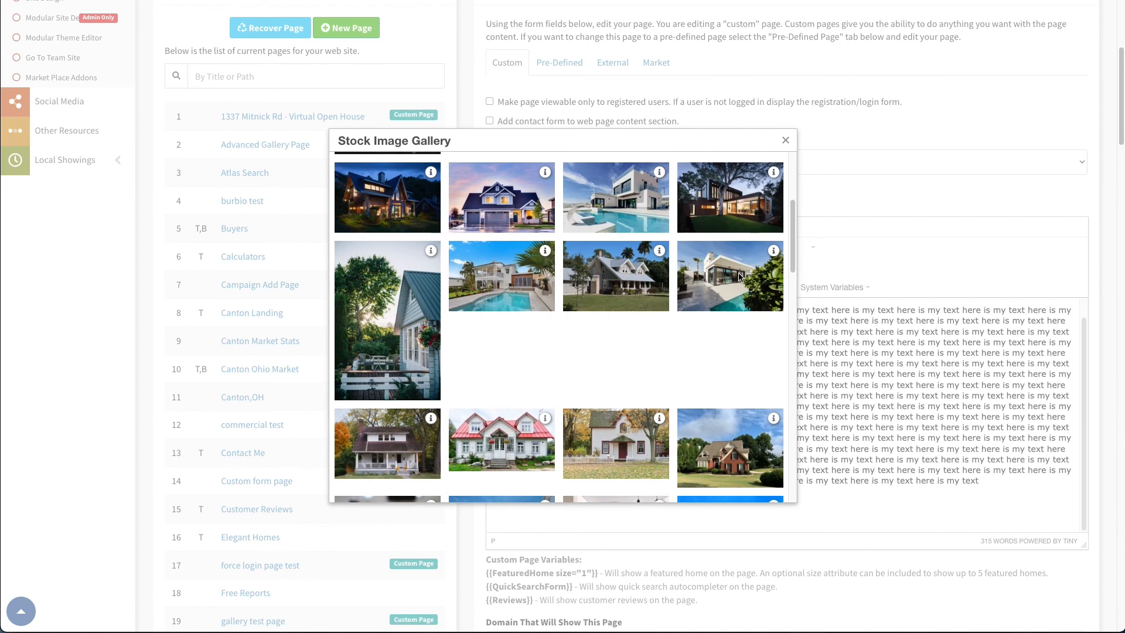
{"action": "scroll", "coordinate": [607, 287], "scroll_direction": "down", "scroll_amount": 3}
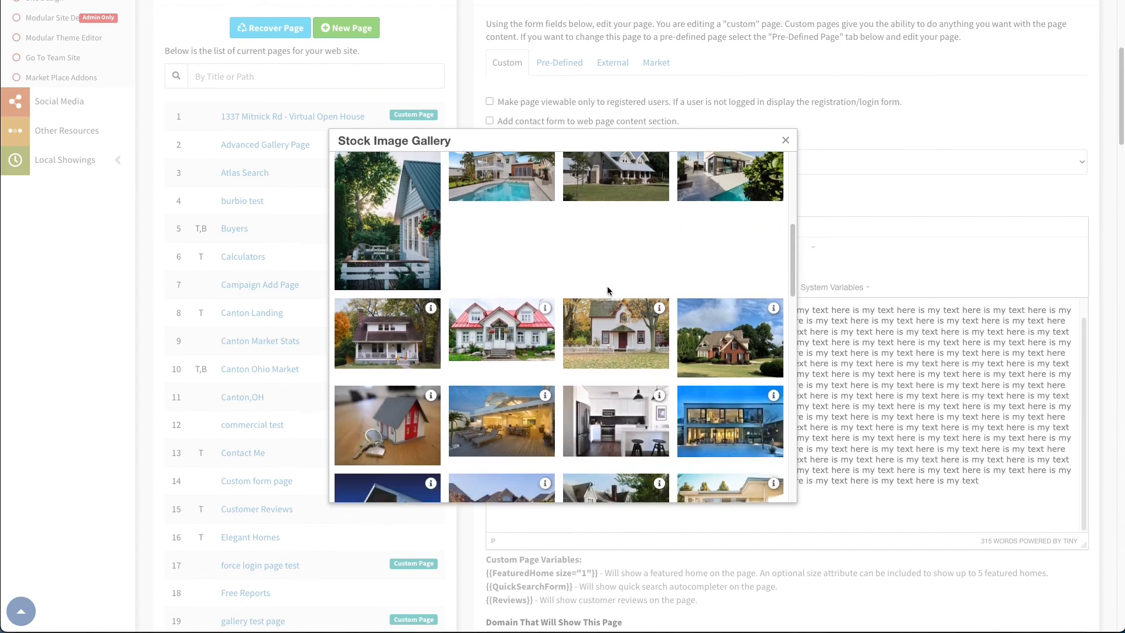
{"action": "scroll", "coordinate": [607, 288], "scroll_direction": "down", "scroll_amount": 2}
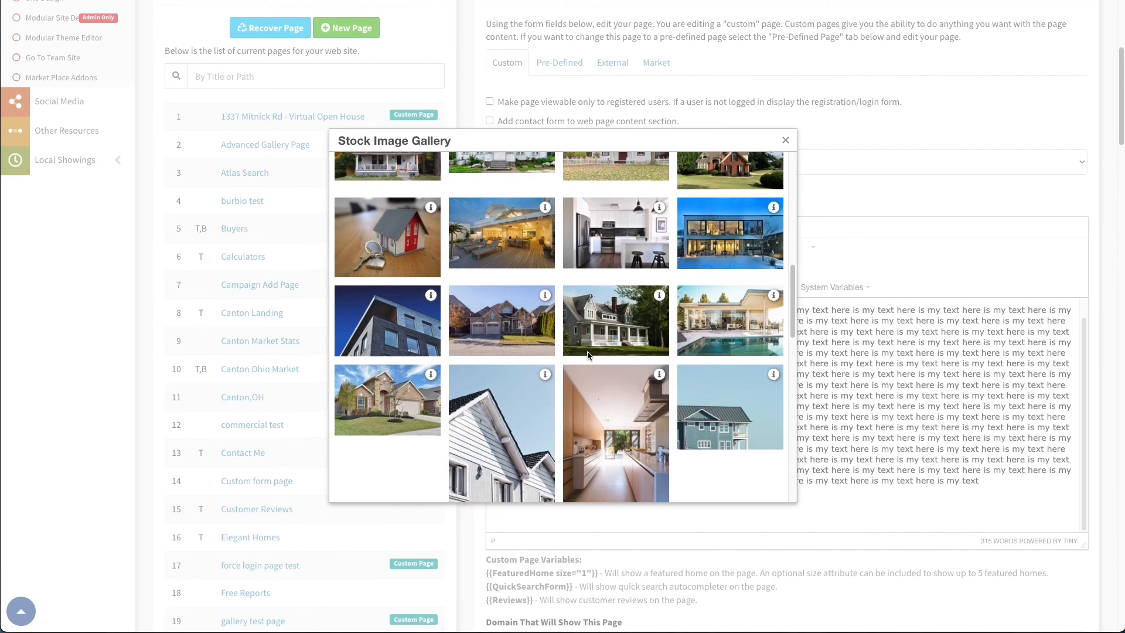
{"action": "scroll", "coordinate": [590, 346], "scroll_direction": "down", "scroll_amount": 2}
{"action": "scroll", "coordinate": [592, 351], "scroll_direction": "down", "scroll_amount": 3}
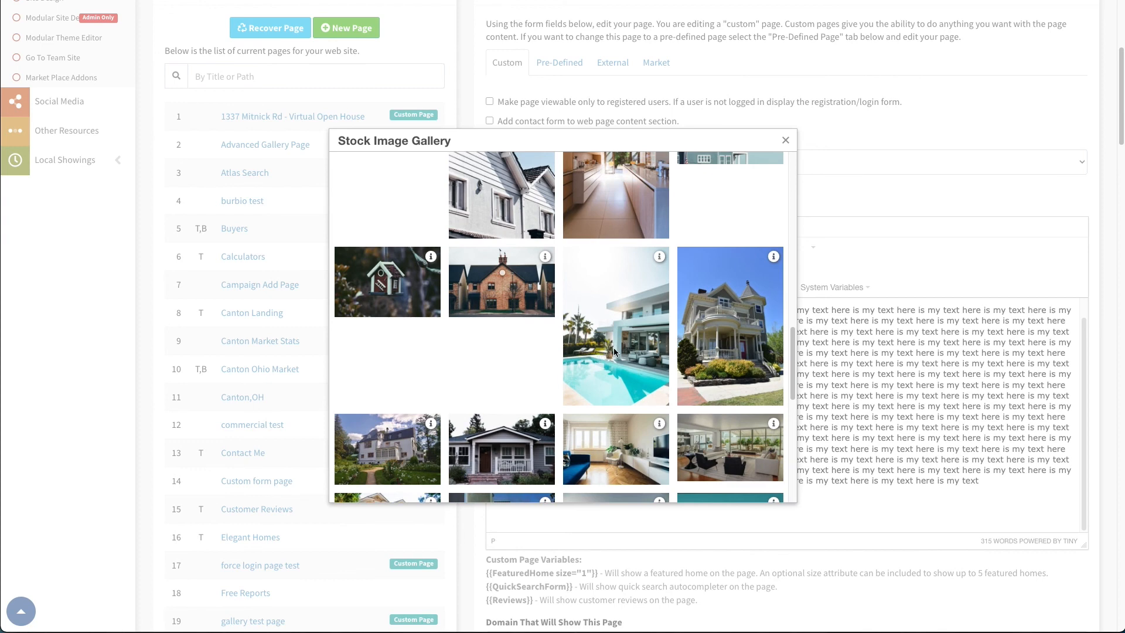
{"action": "scroll", "coordinate": [580, 385], "scroll_direction": "down", "scroll_amount": 4}
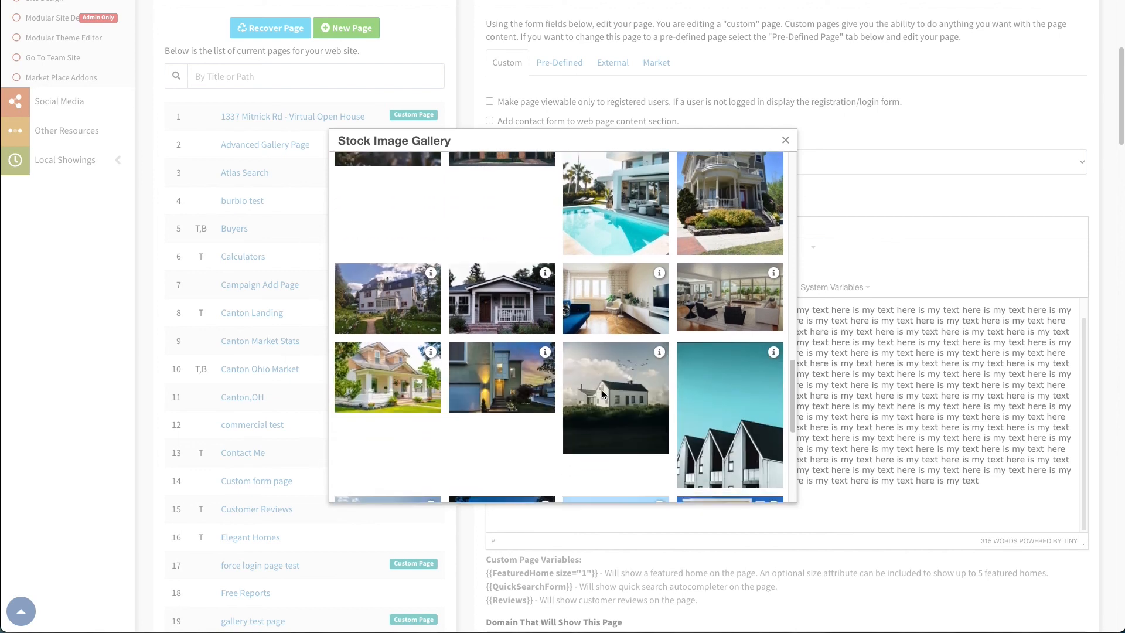
{"action": "left_click", "coordinate": [620, 354]}
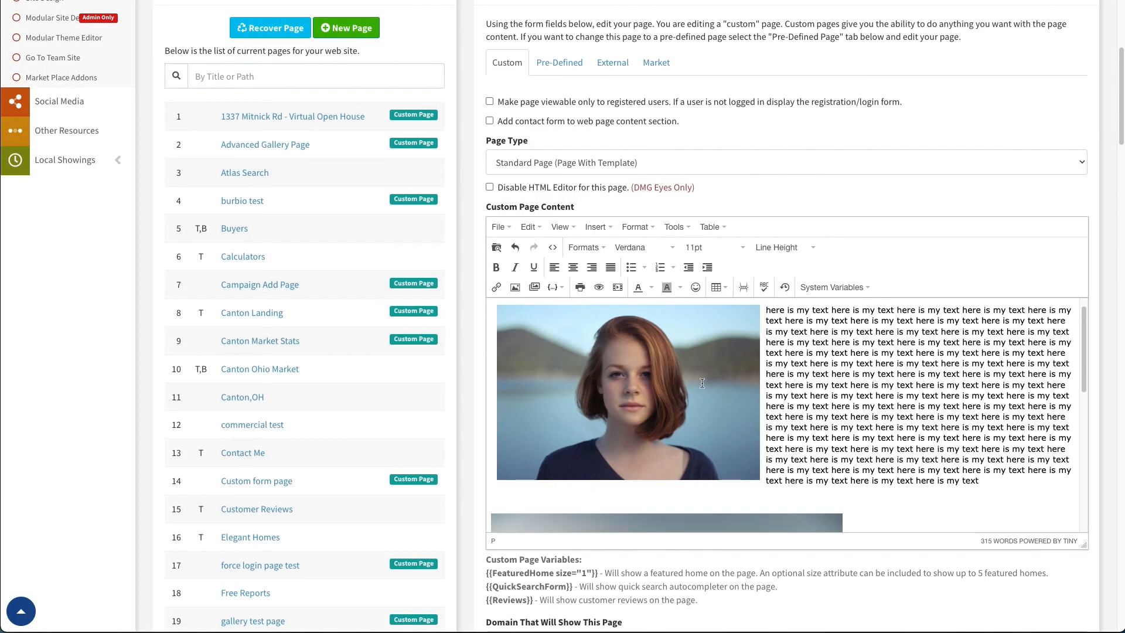
{"action": "left_click", "coordinate": [692, 396]}
{"action": "left_click", "coordinate": [852, 420]}
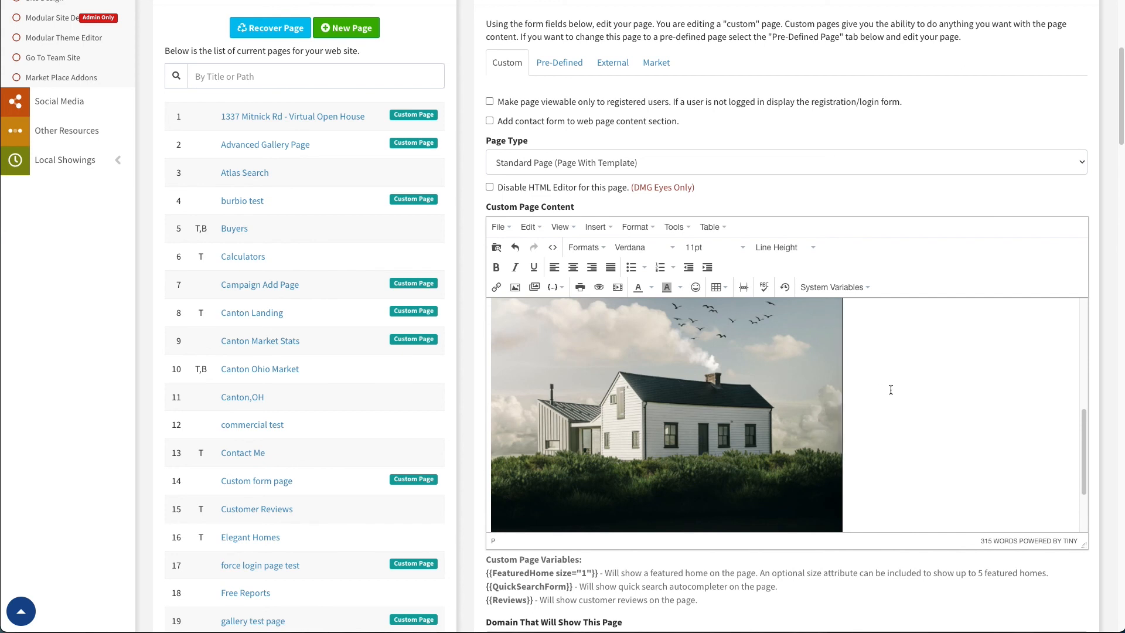
{"action": "scroll", "coordinate": [868, 423], "scroll_direction": "down", "scroll_amount": 2}
{"action": "scroll", "coordinate": [879, 434], "scroll_direction": "up", "scroll_amount": 10}
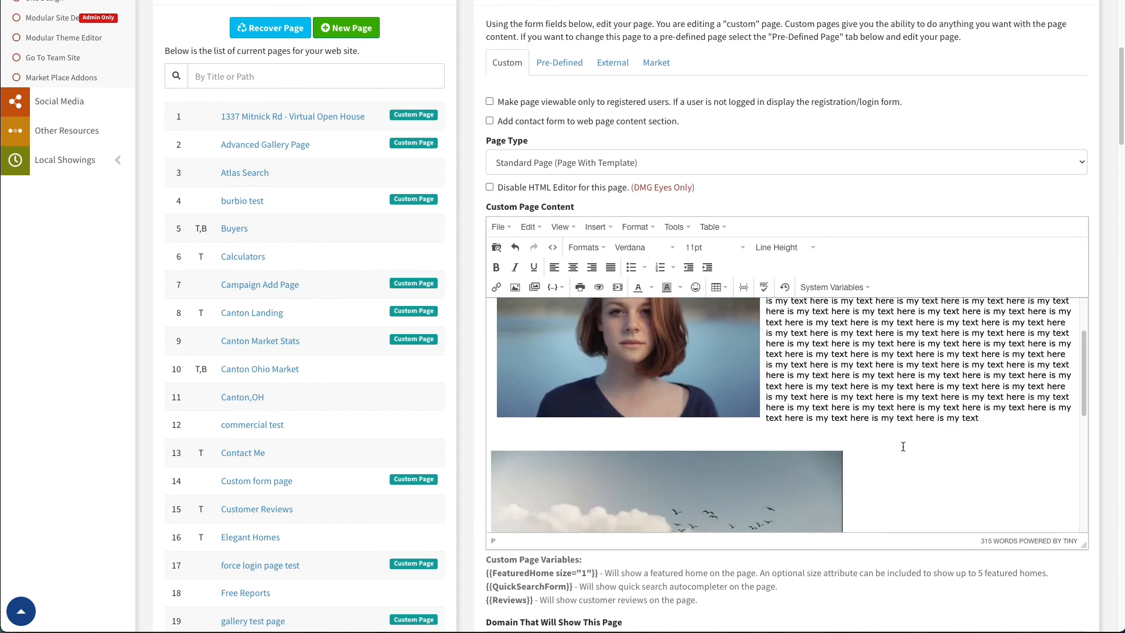